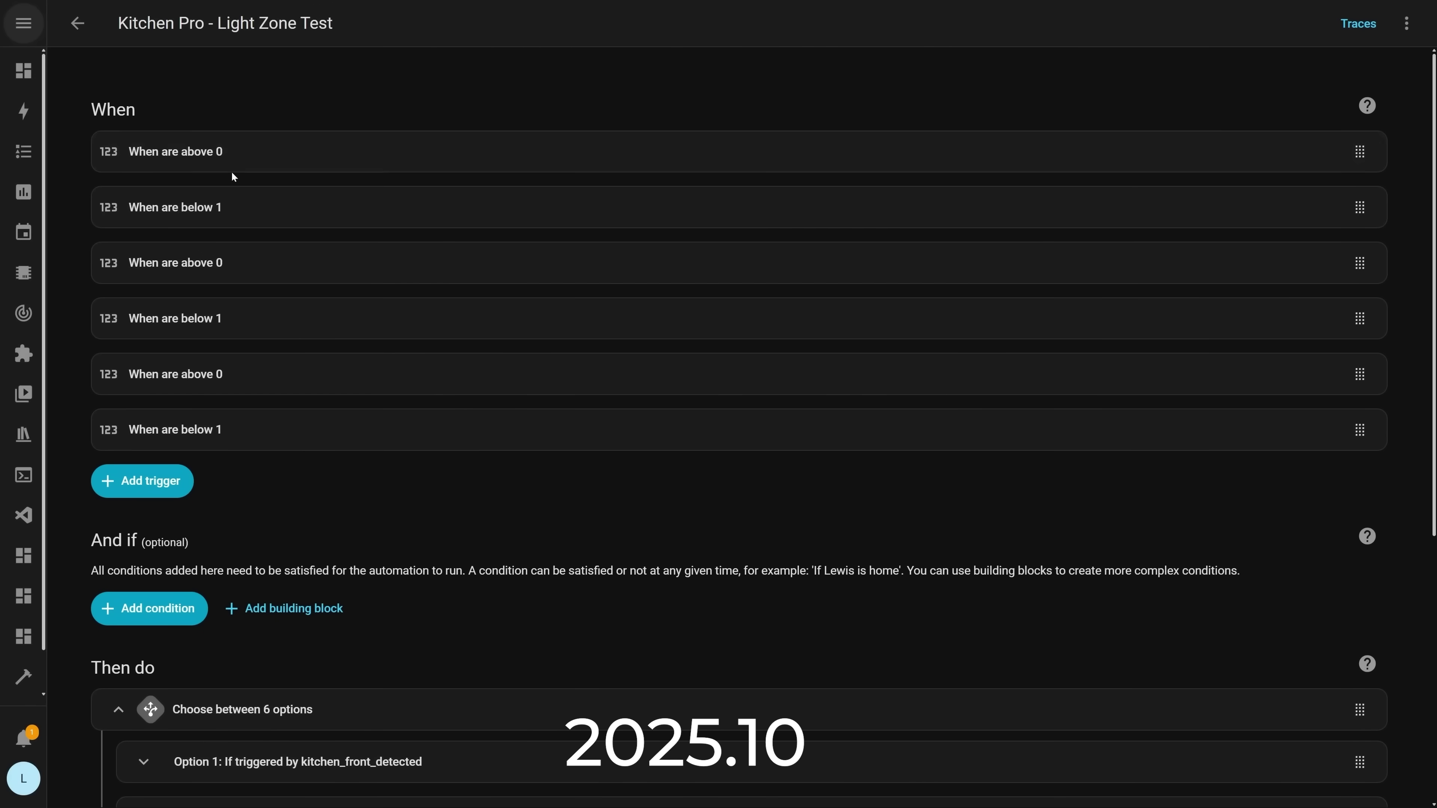
# Open the first 'When are above 0' trigger's numeric-state settings and expand Options 1 and 2.
pyautogui.click(333, 166)
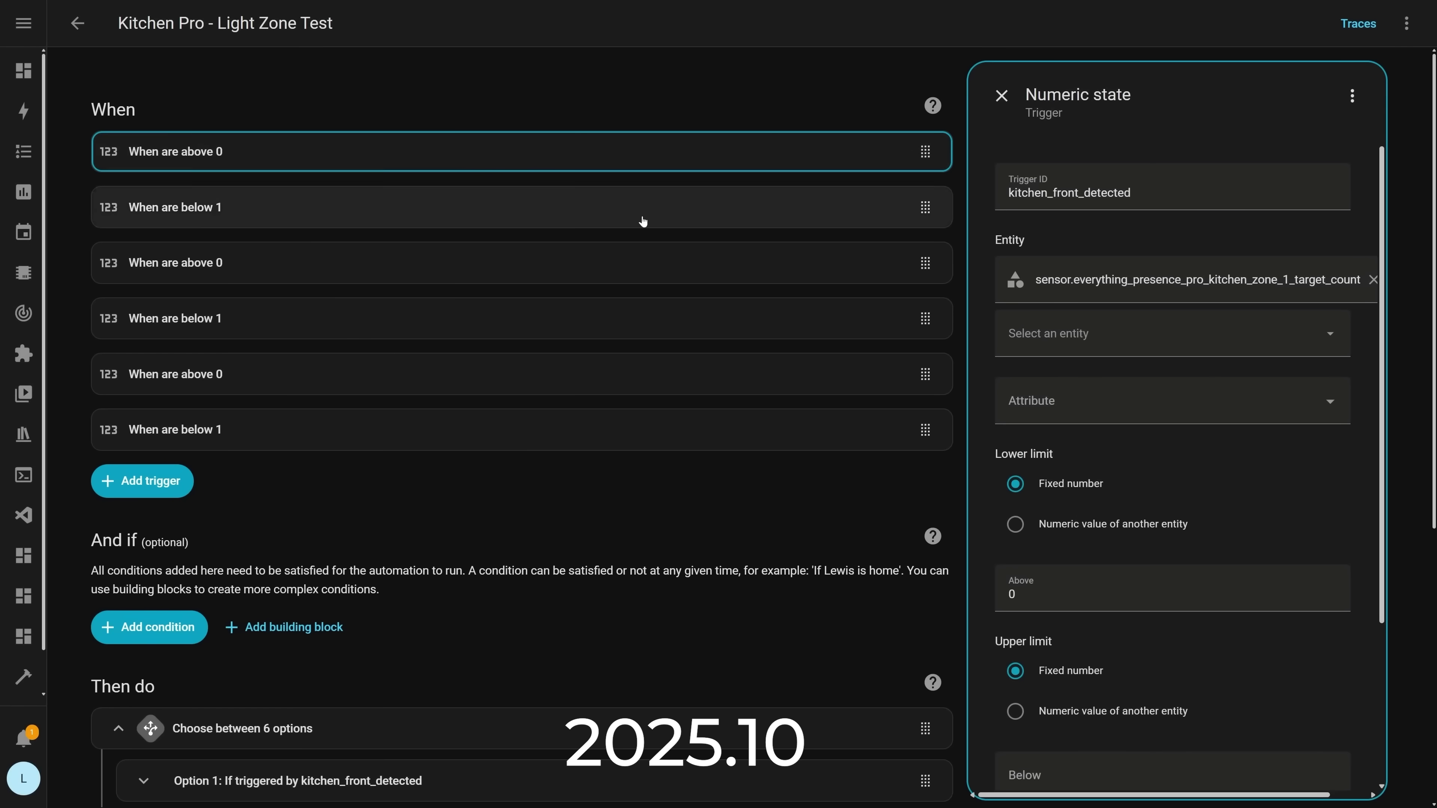
pyautogui.scroll(-4, 1255, 385)
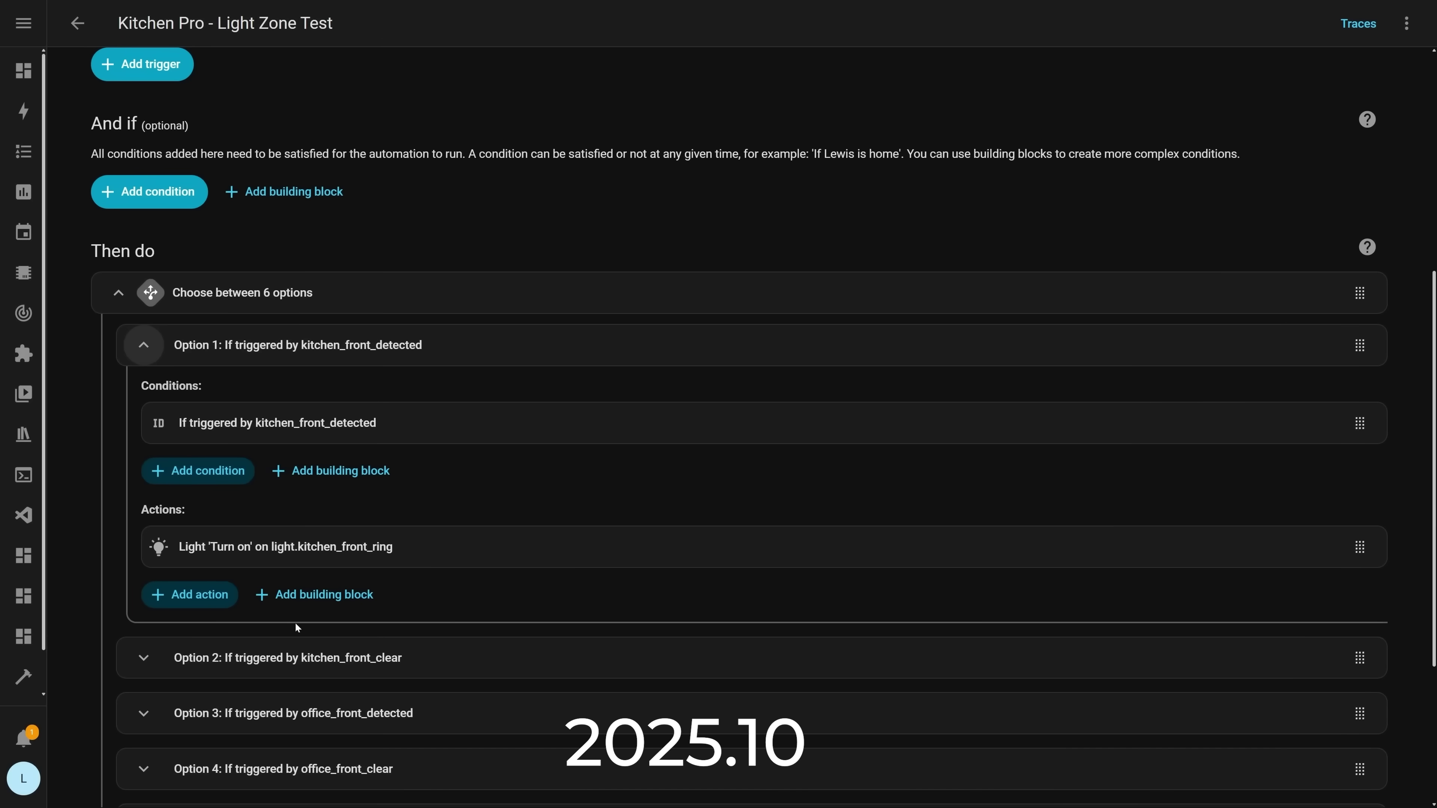
pyautogui.click(141, 658)
pyautogui.scroll(-4, 122, 480)
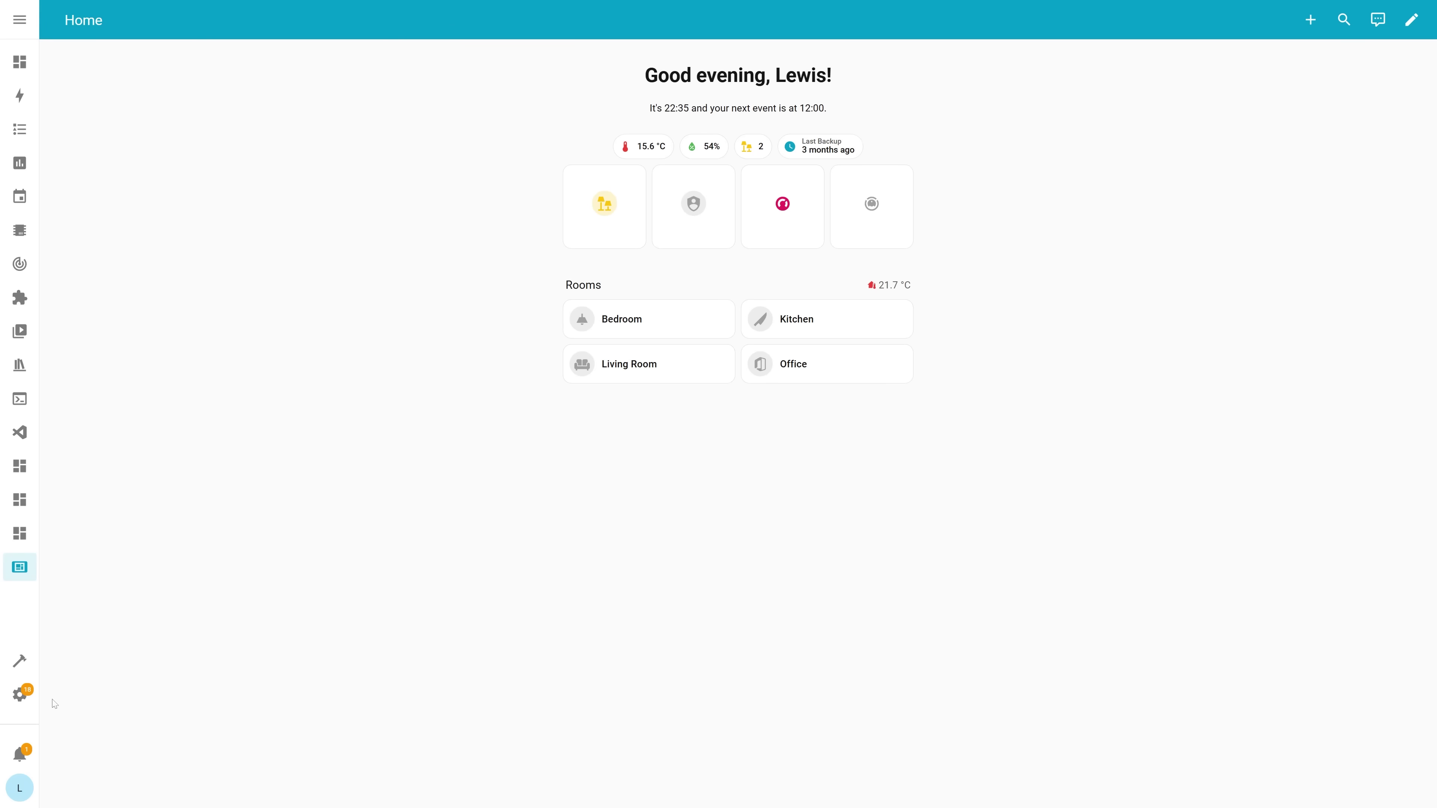
# Create a new empty automation from Settings > Automations & scenes.
pyautogui.click(39, 701)
pyautogui.click(676, 550)
pyautogui.click(1315, 784)
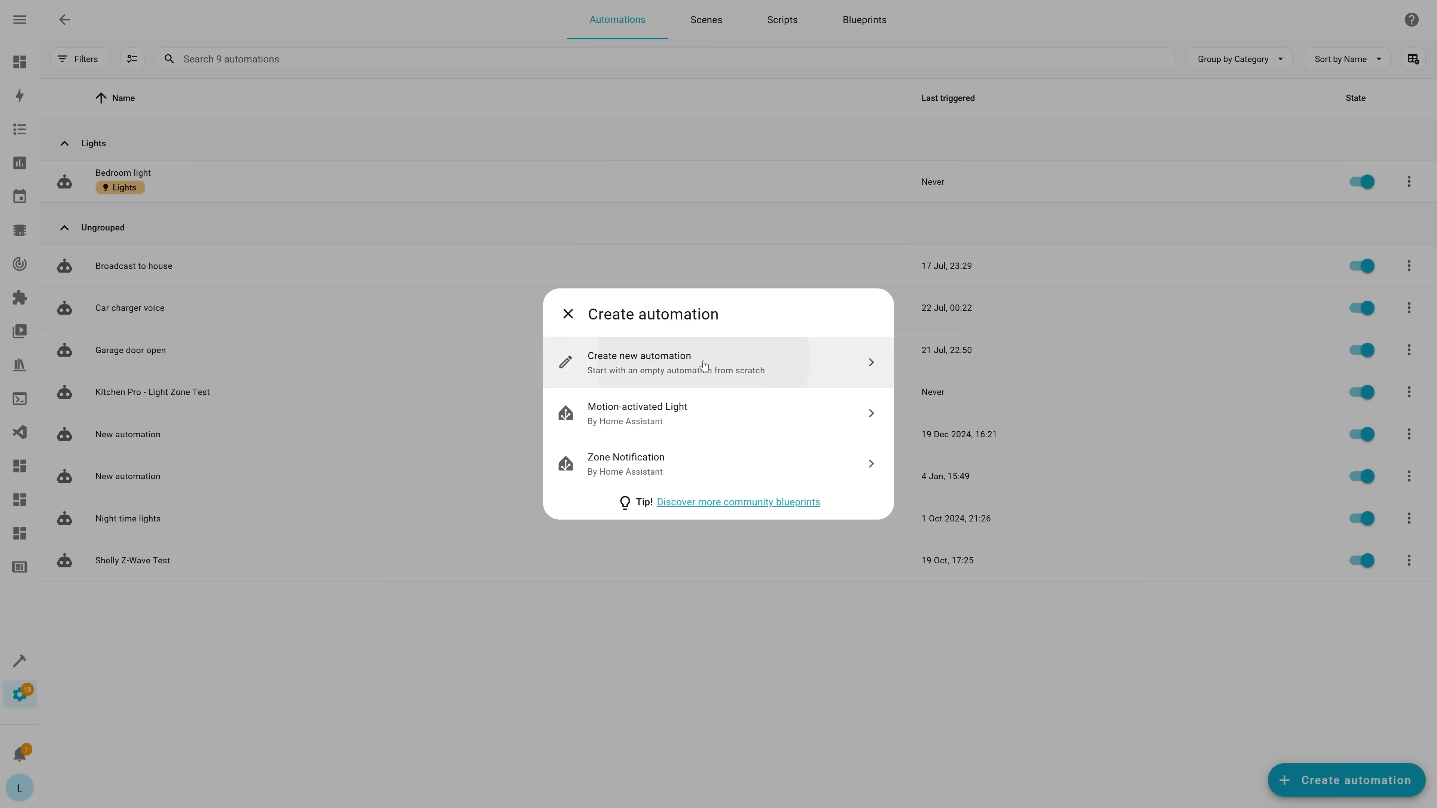
pyautogui.click(647, 367)
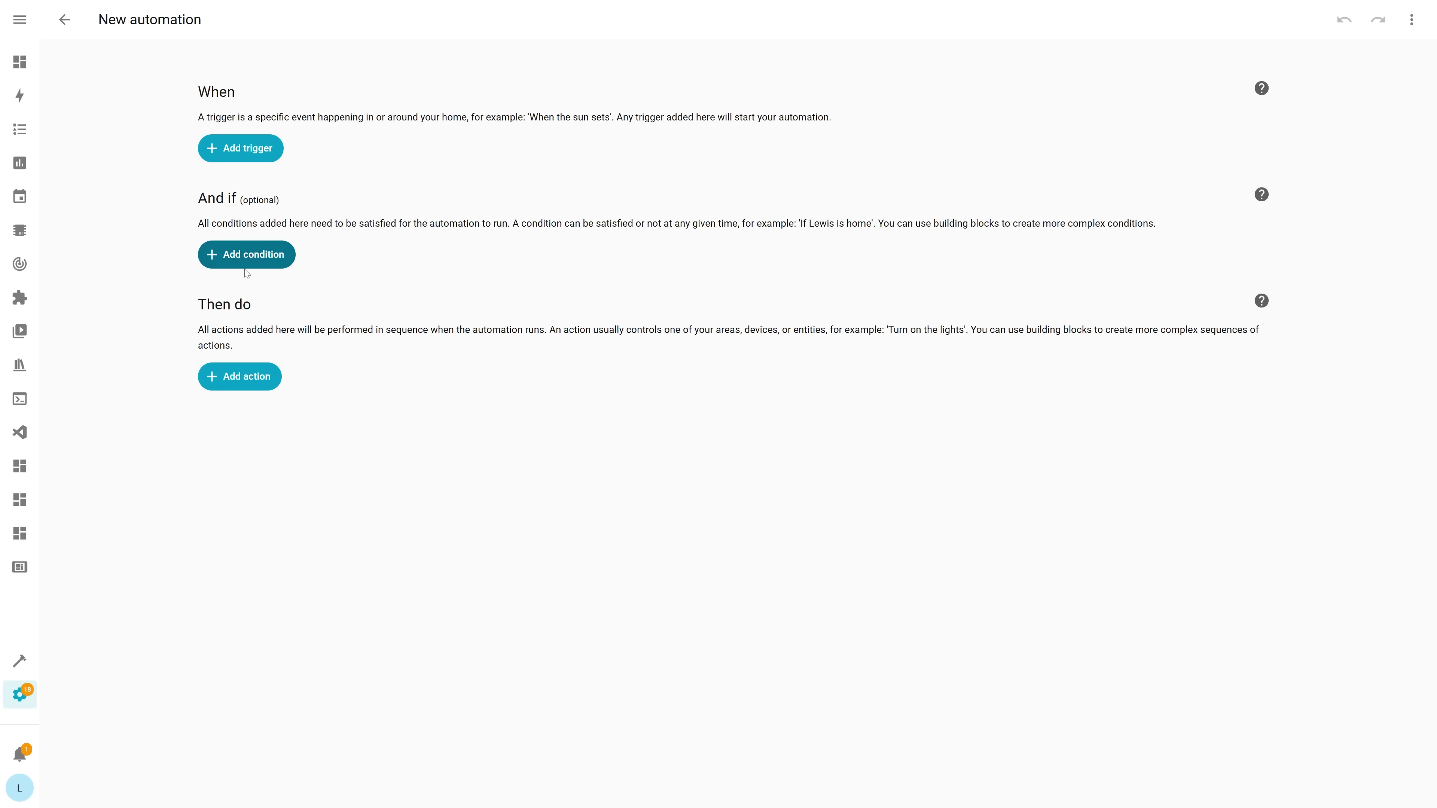
pyautogui.click(239, 390)
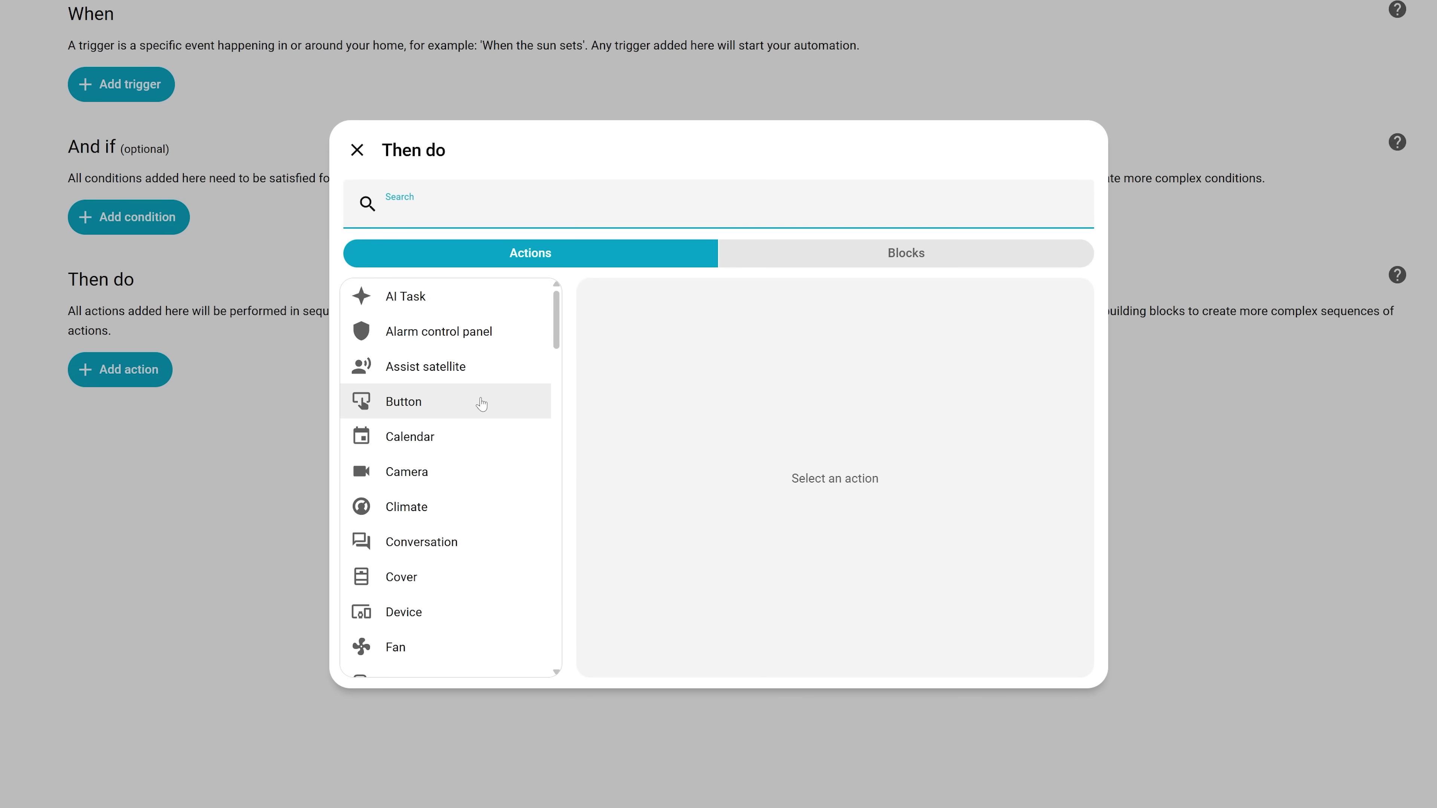
# Find Light in the action list and add its Toggle action under Then do.
pyautogui.scroll(-12, 481, 403)
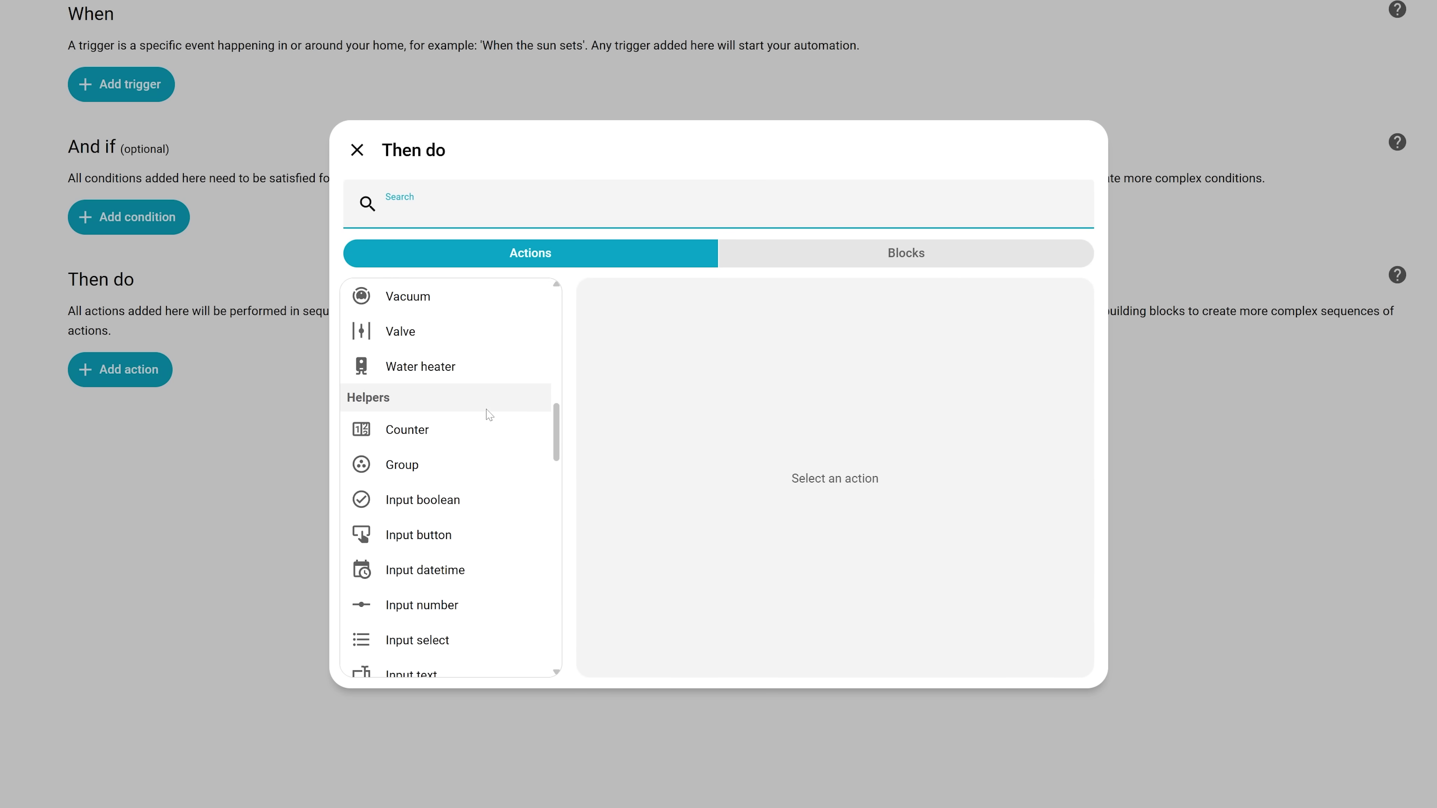
pyautogui.scroll(-12, 490, 415)
pyautogui.scroll(20, 524, 482)
pyautogui.scroll(-5, 522, 485)
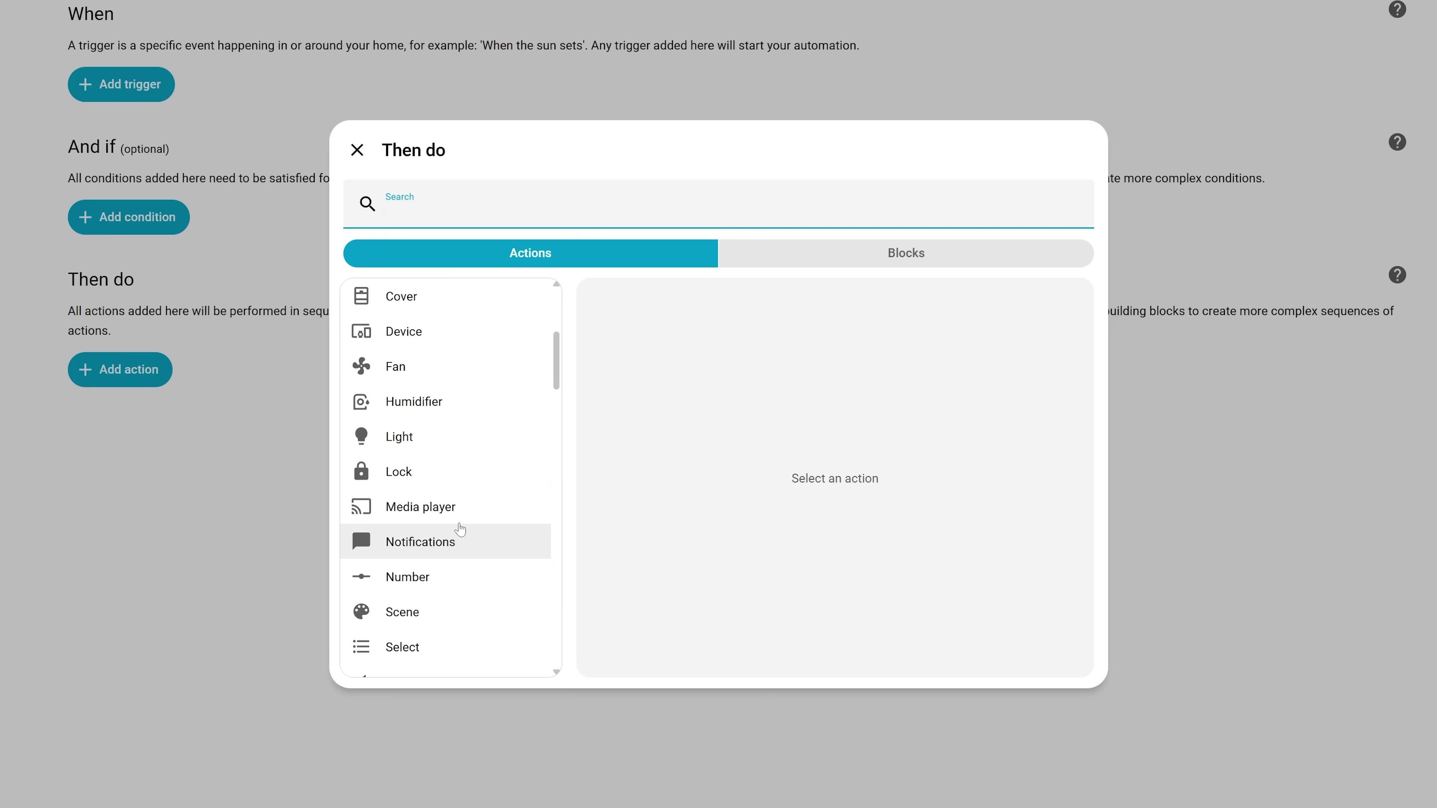
pyautogui.click(452, 442)
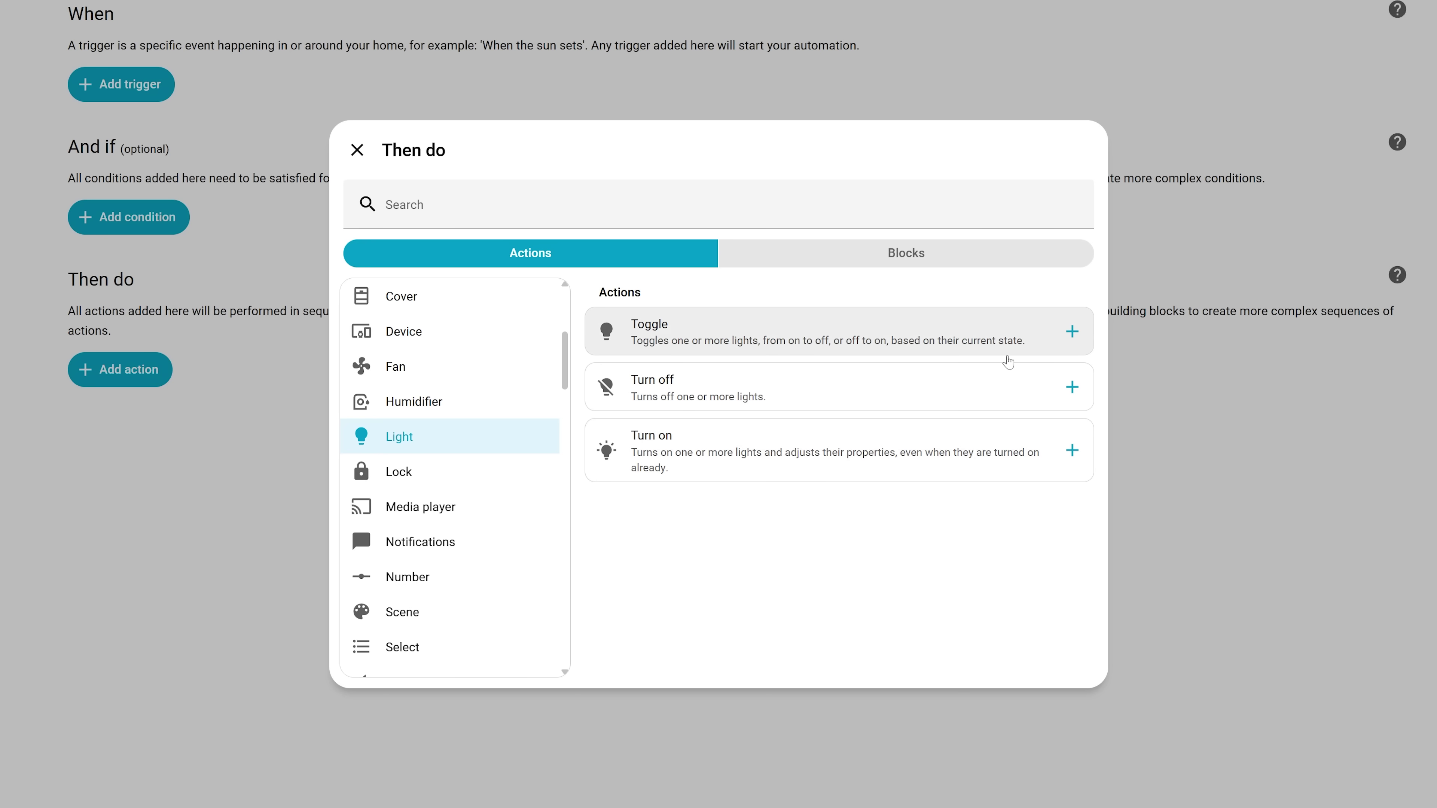
pyautogui.click(754, 334)
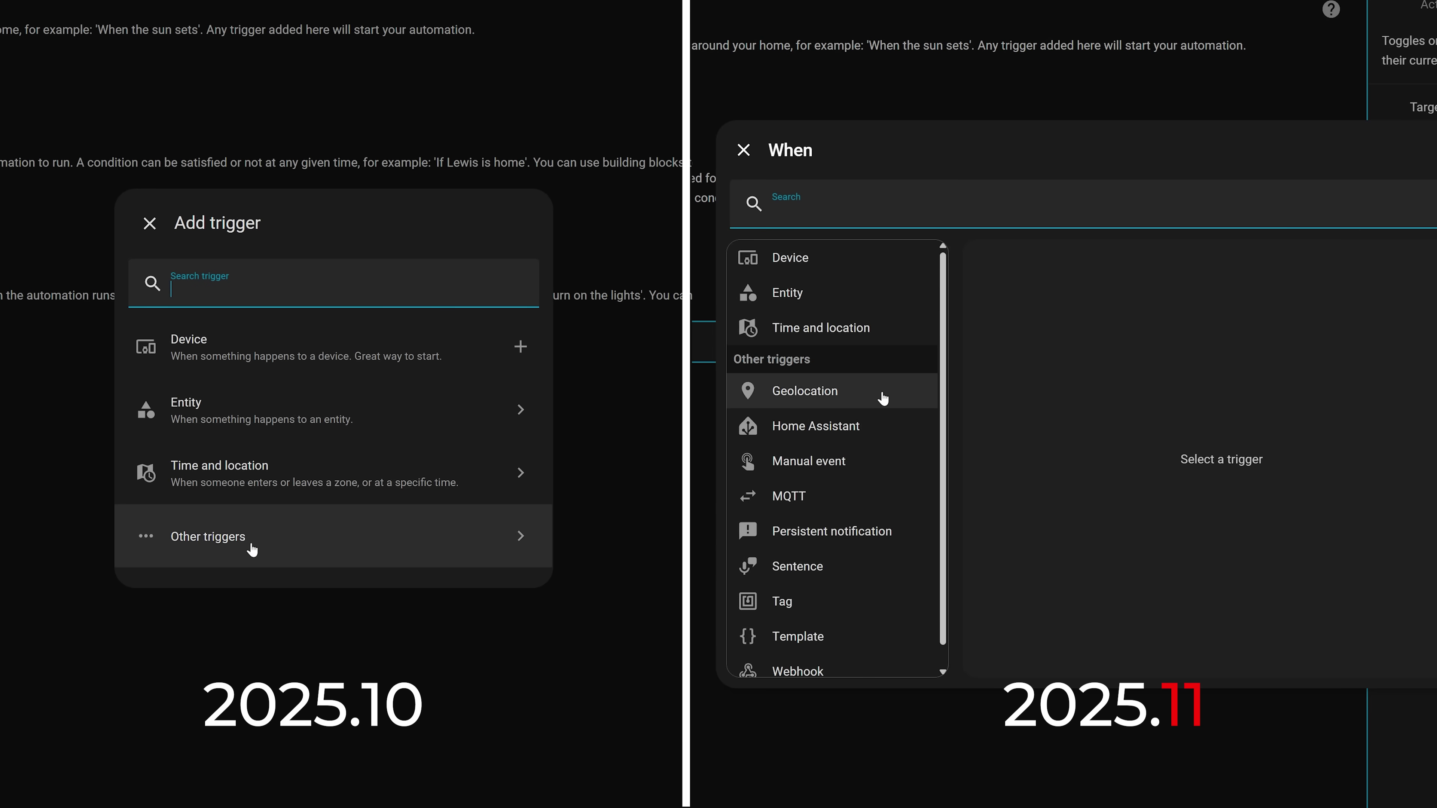
# Browse the Other triggers list in the 2025.10 trigger picker.
pyautogui.click(276, 540)
pyautogui.scroll(-3, 298, 417)
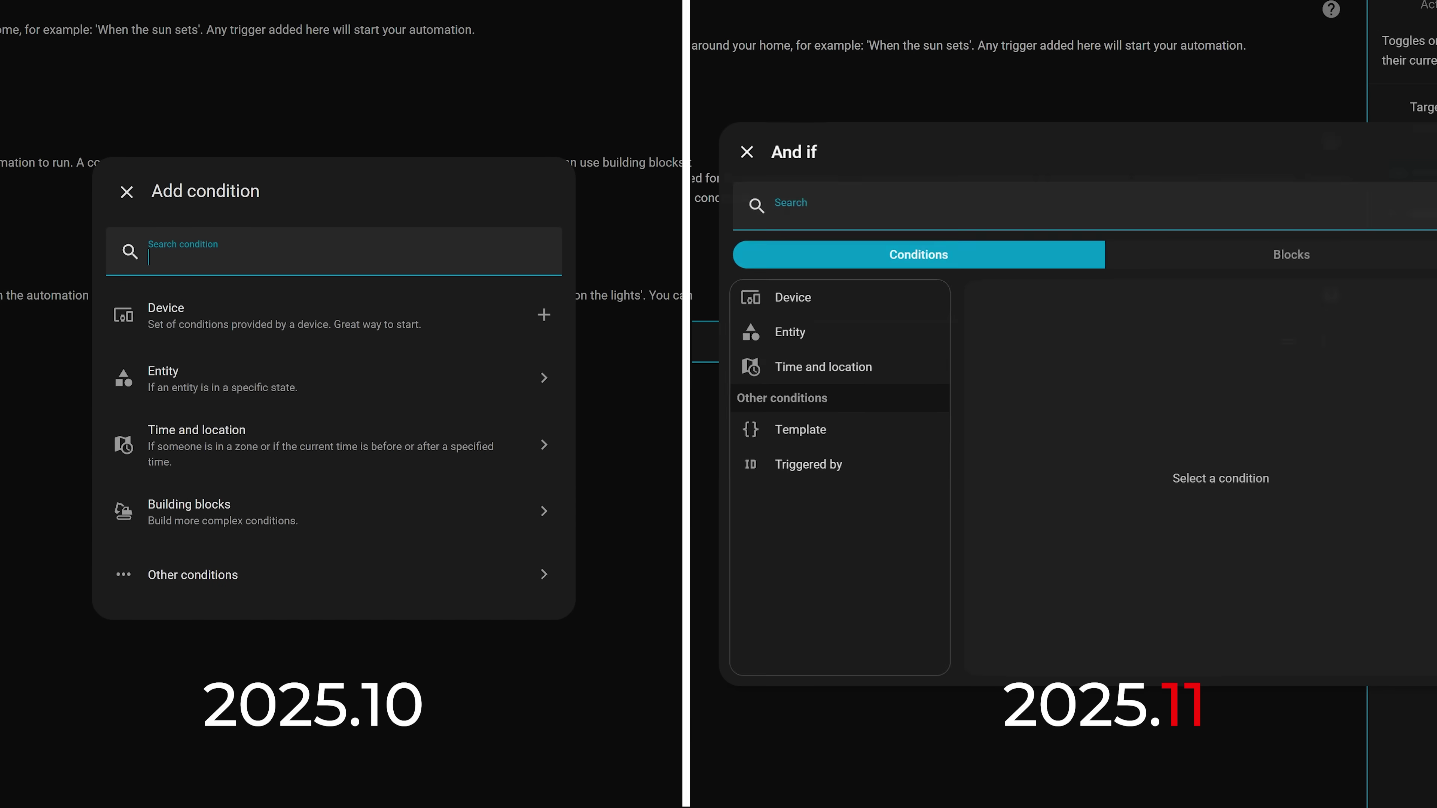
pyautogui.scroll(-5, 843, 388)
pyautogui.scroll(-3, 362, 420)
pyautogui.scroll(-10, 364, 428)
pyautogui.scroll(-10, 855, 394)
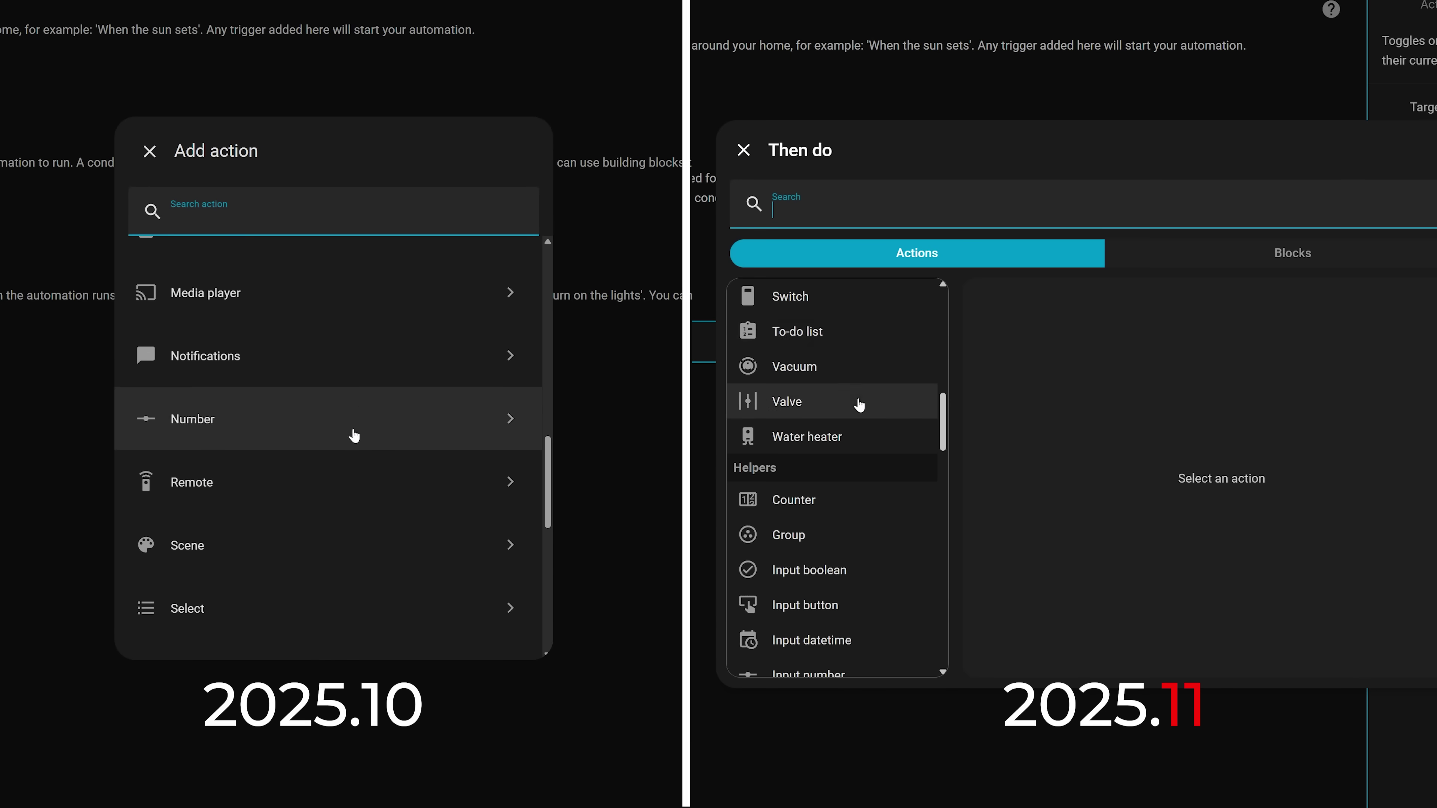
# Browse the Other actions list in the 2025.10 action picker.
pyautogui.scroll(-5, 343, 439)
pyautogui.scroll(-8, 863, 448)
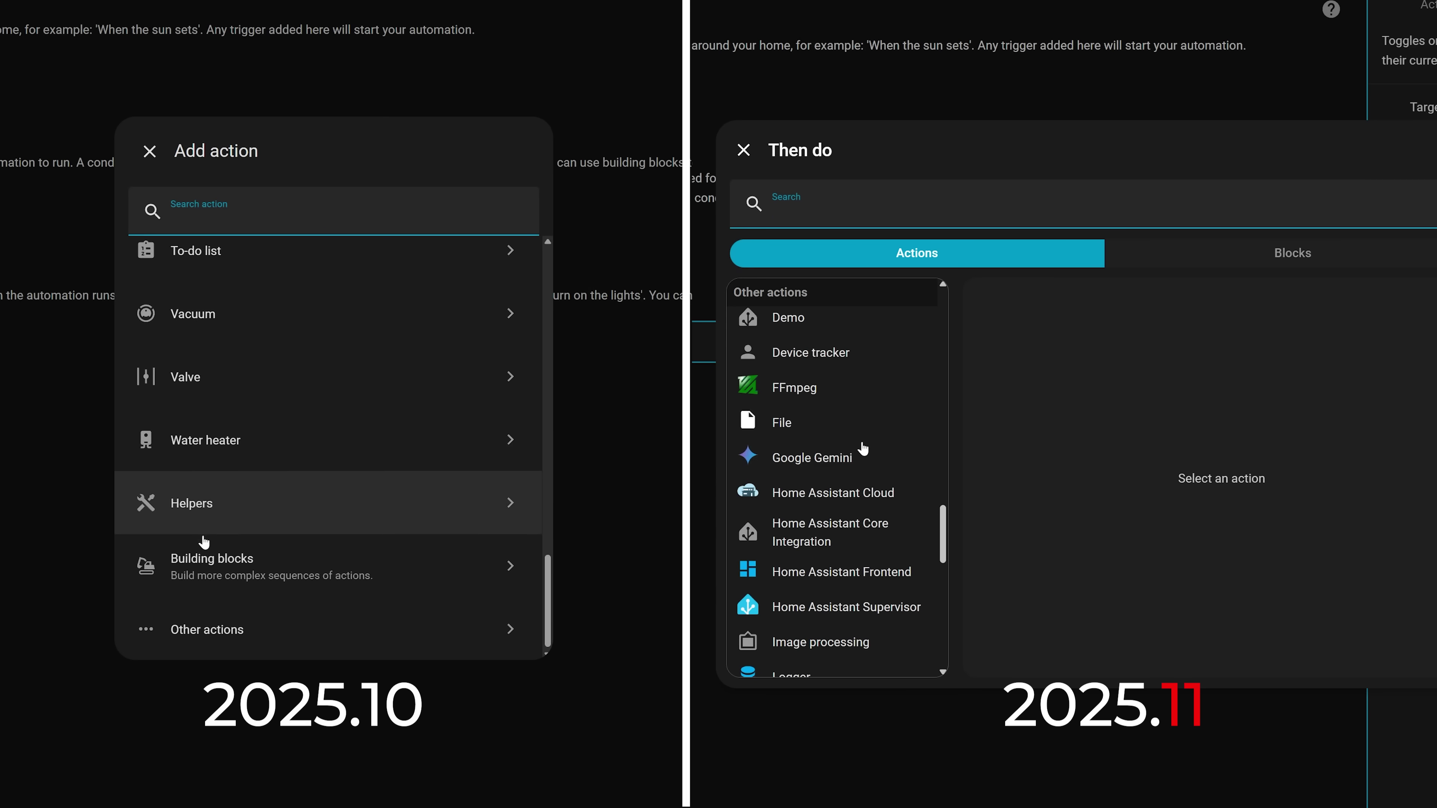
pyautogui.scroll(5, 863, 449)
pyautogui.click(179, 644)
pyautogui.scroll(5, 858, 449)
pyautogui.scroll(-6, 858, 449)
pyautogui.scroll(-3, 311, 544)
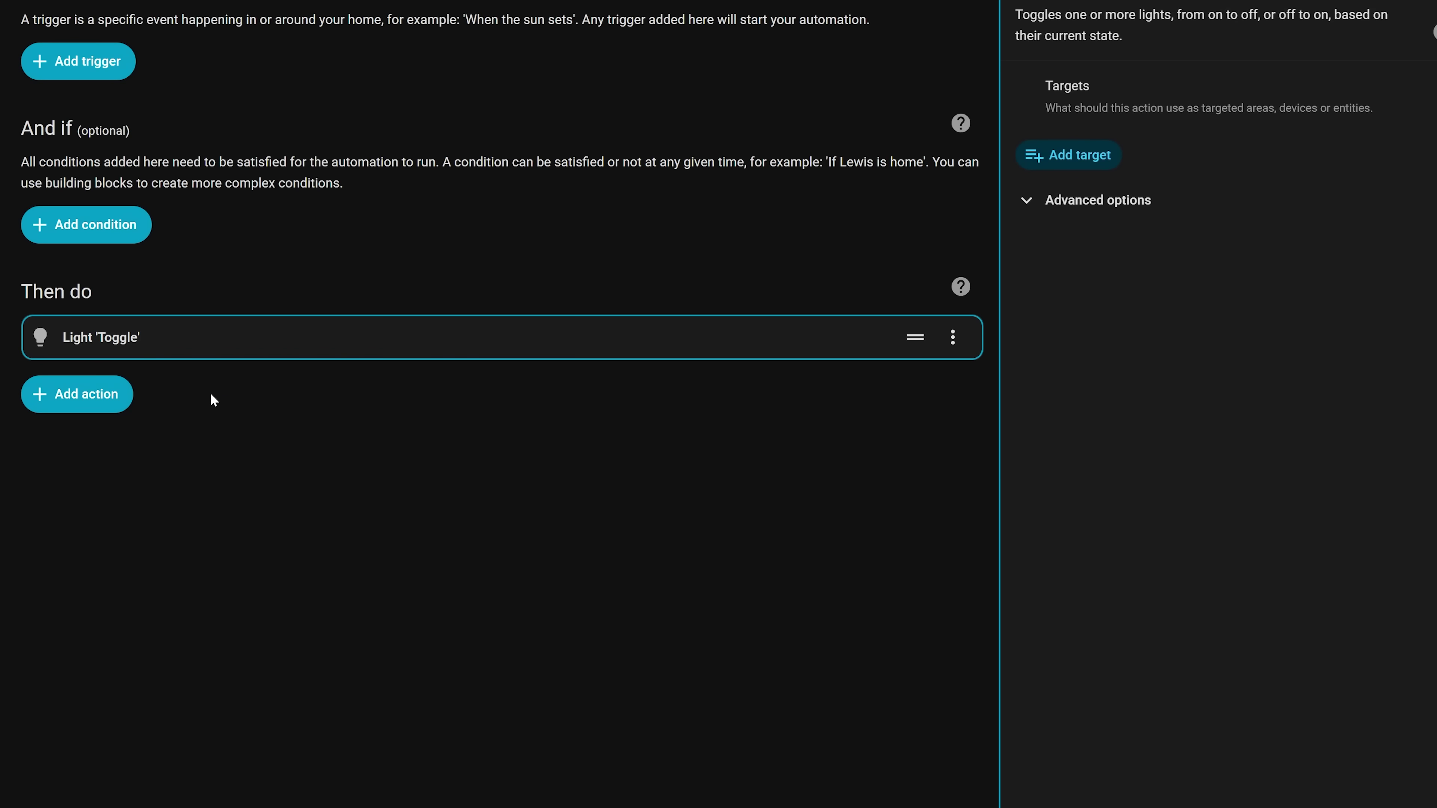
pyautogui.click(96, 396)
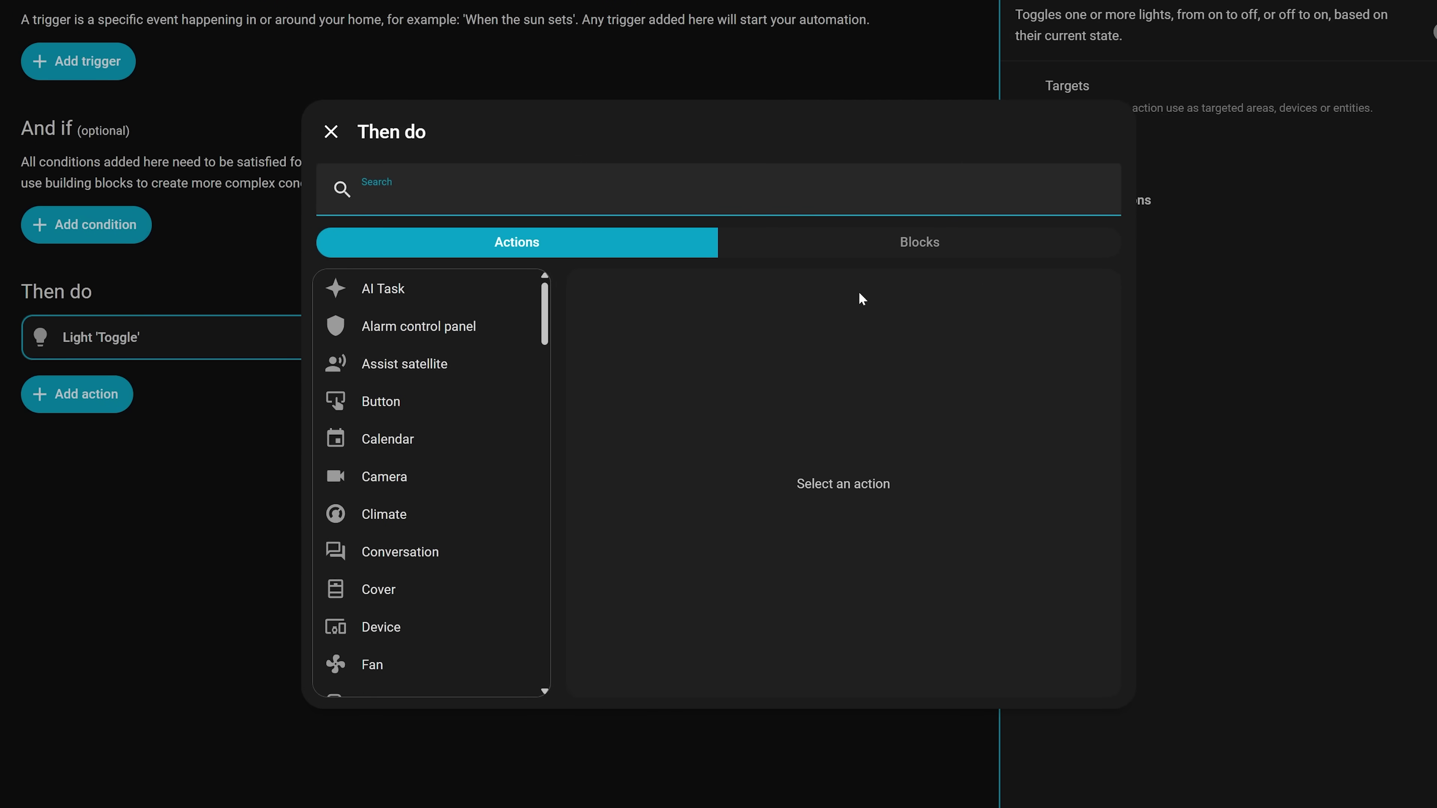
pyautogui.click(988, 253)
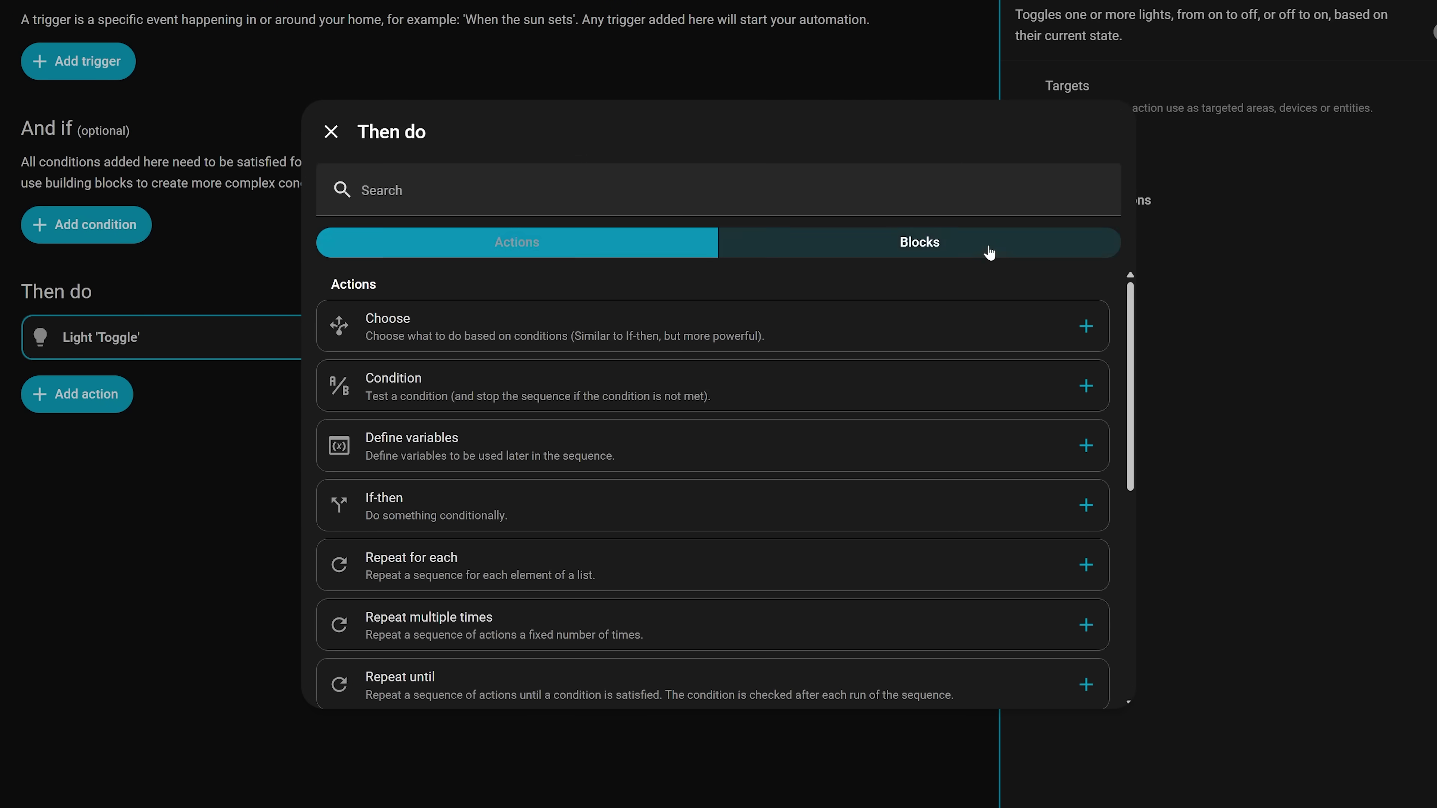
pyautogui.scroll(-3, 830, 453)
pyautogui.scroll(-3, 831, 452)
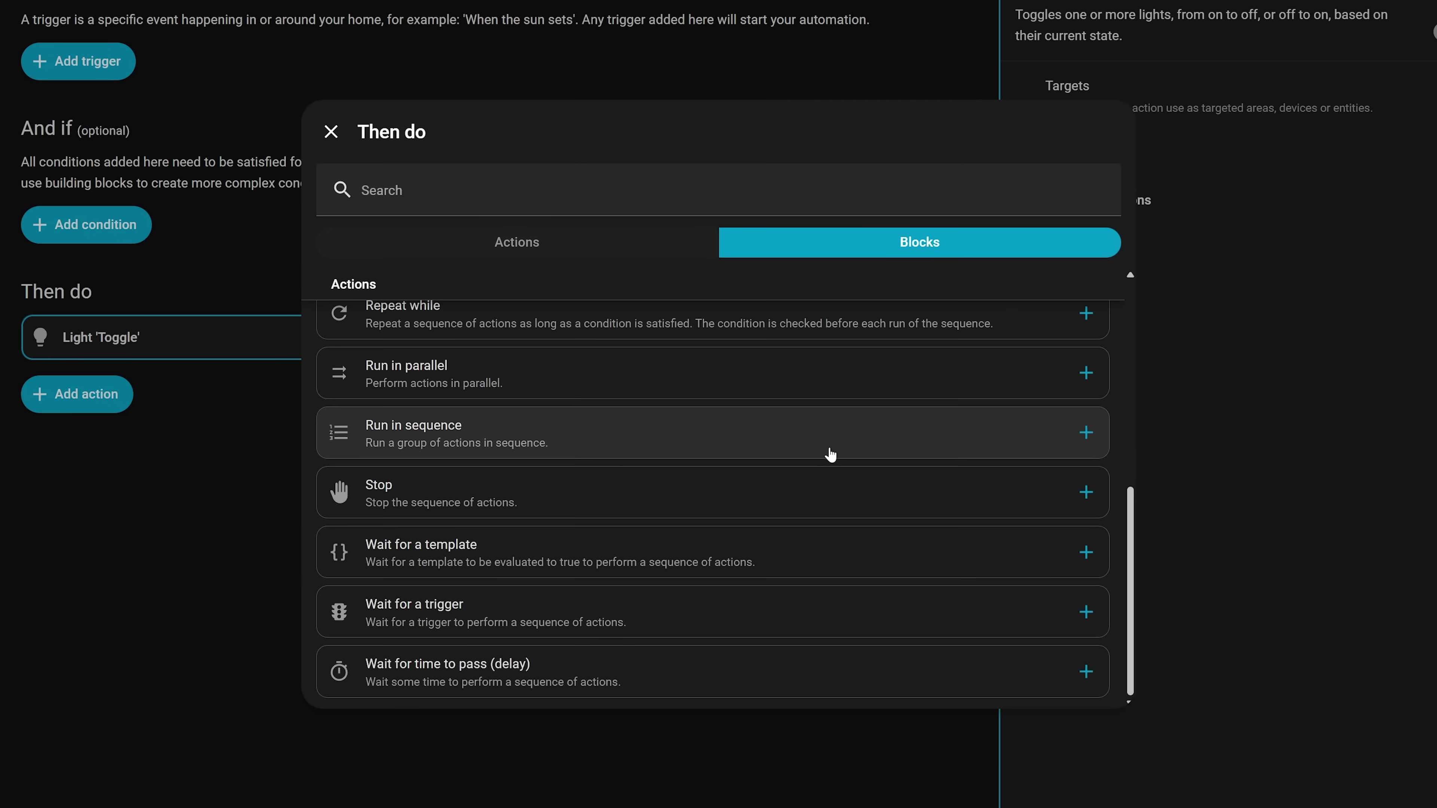
pyautogui.scroll(8, 828, 449)
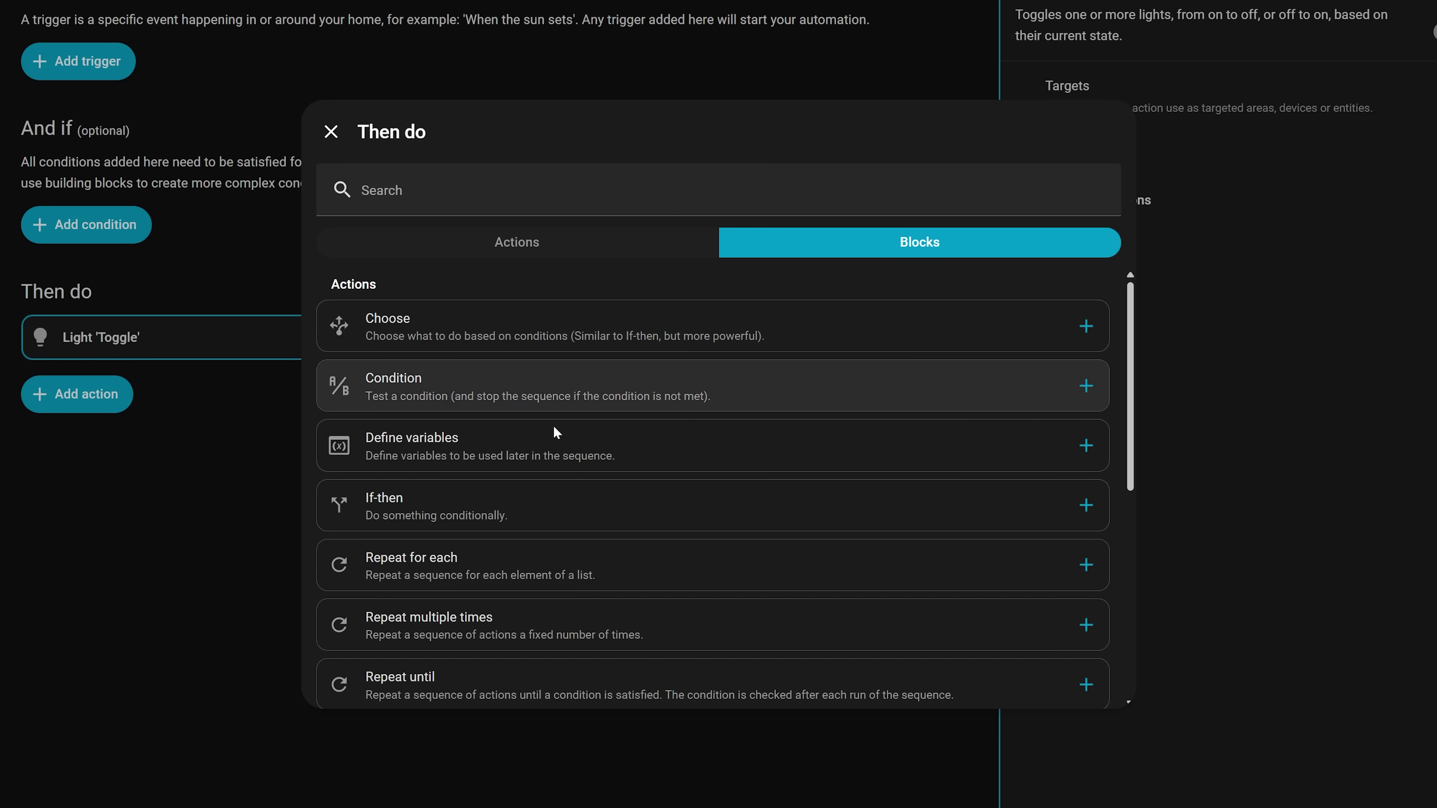
pyautogui.click(578, 237)
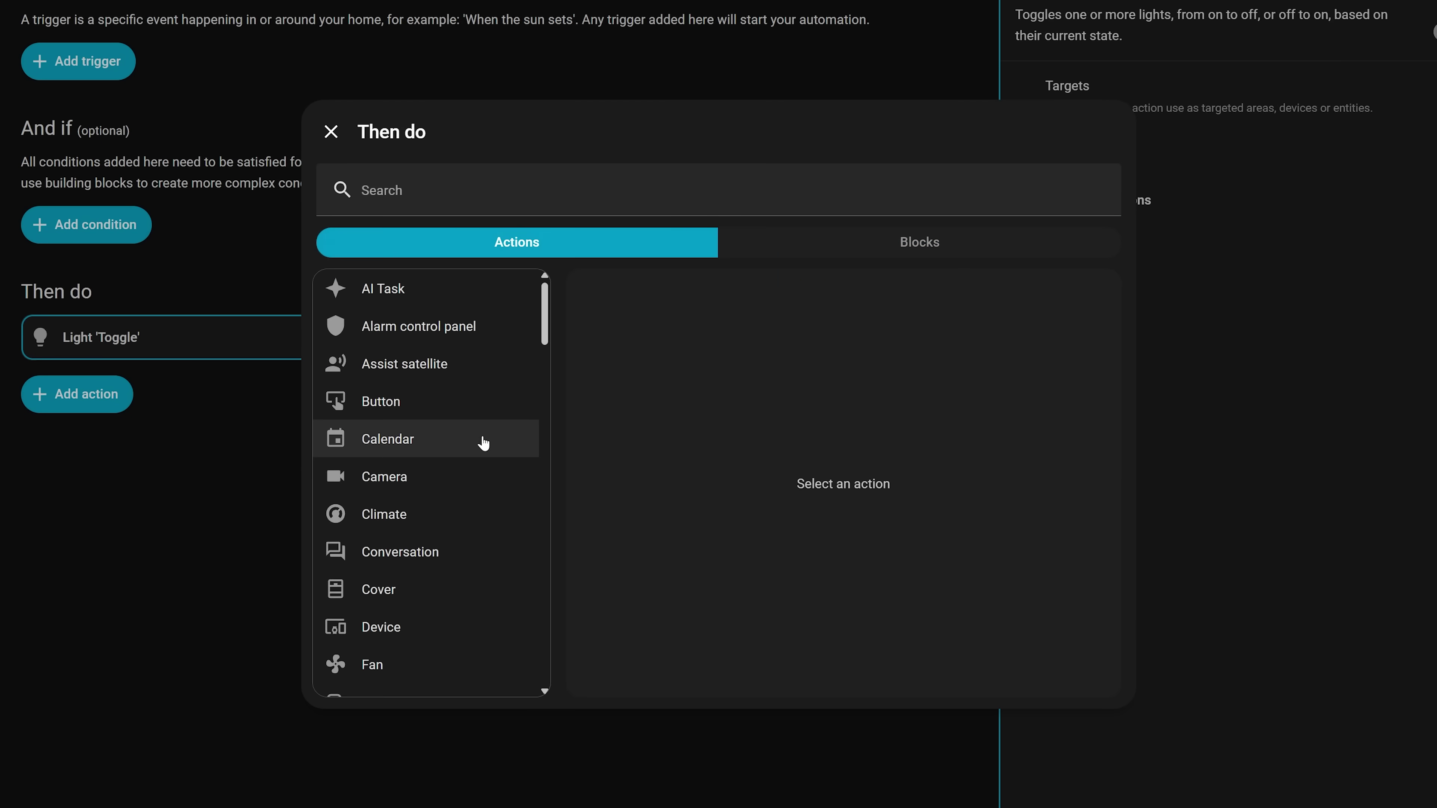
pyautogui.scroll(-10, 469, 447)
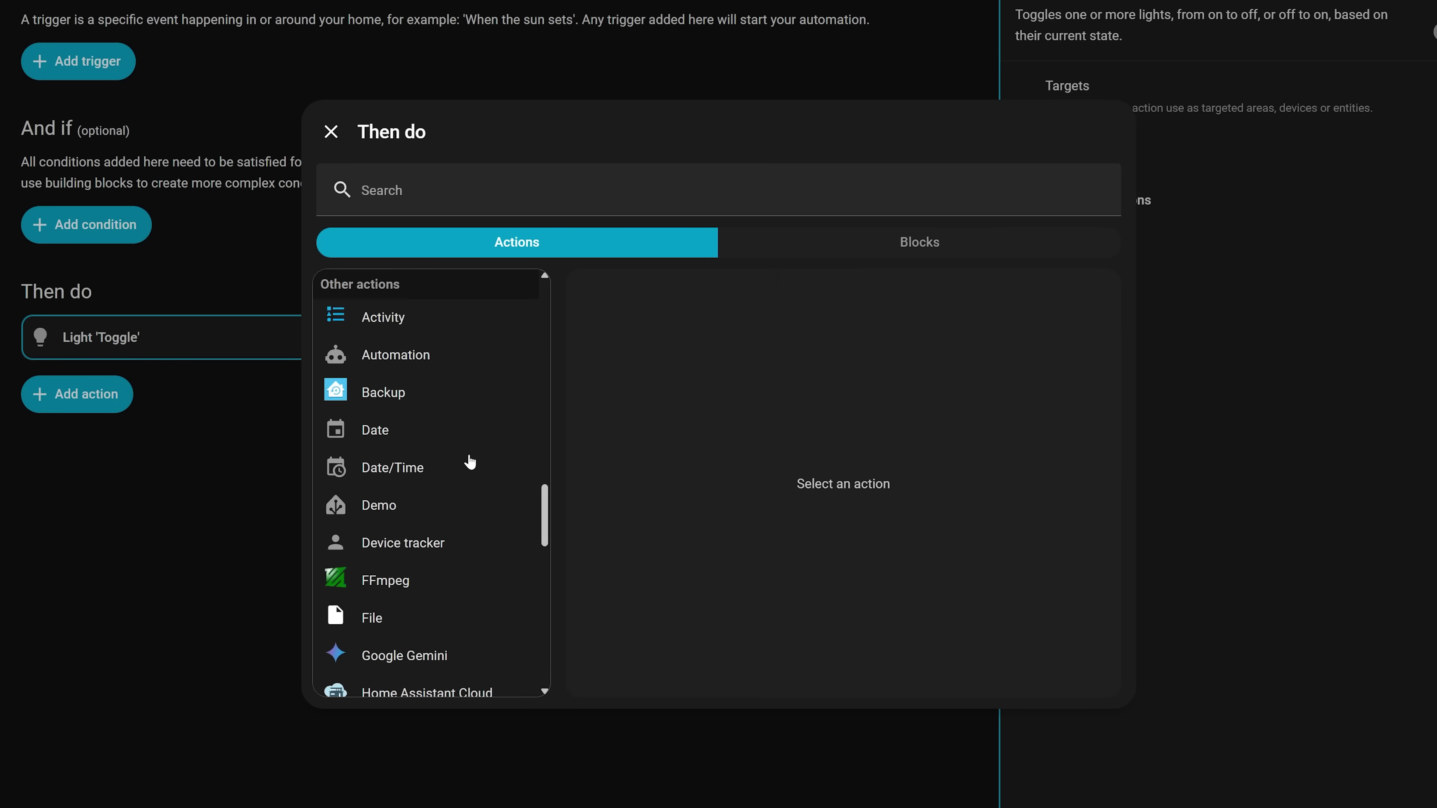
pyautogui.scroll(-1, 470, 462)
pyautogui.click(926, 249)
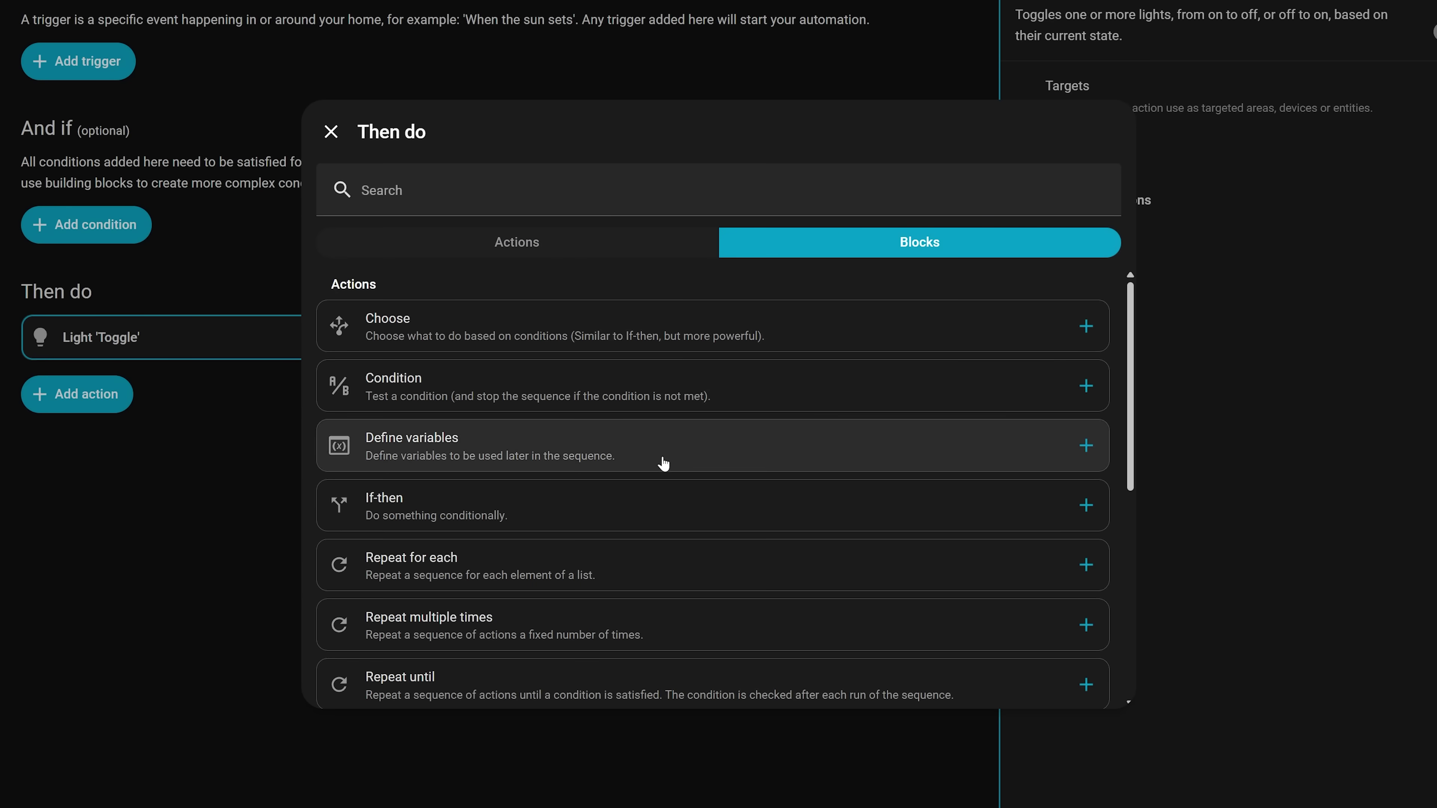
pyautogui.scroll(-7, 662, 462)
pyautogui.scroll(4, 662, 464)
pyautogui.scroll(2, 663, 464)
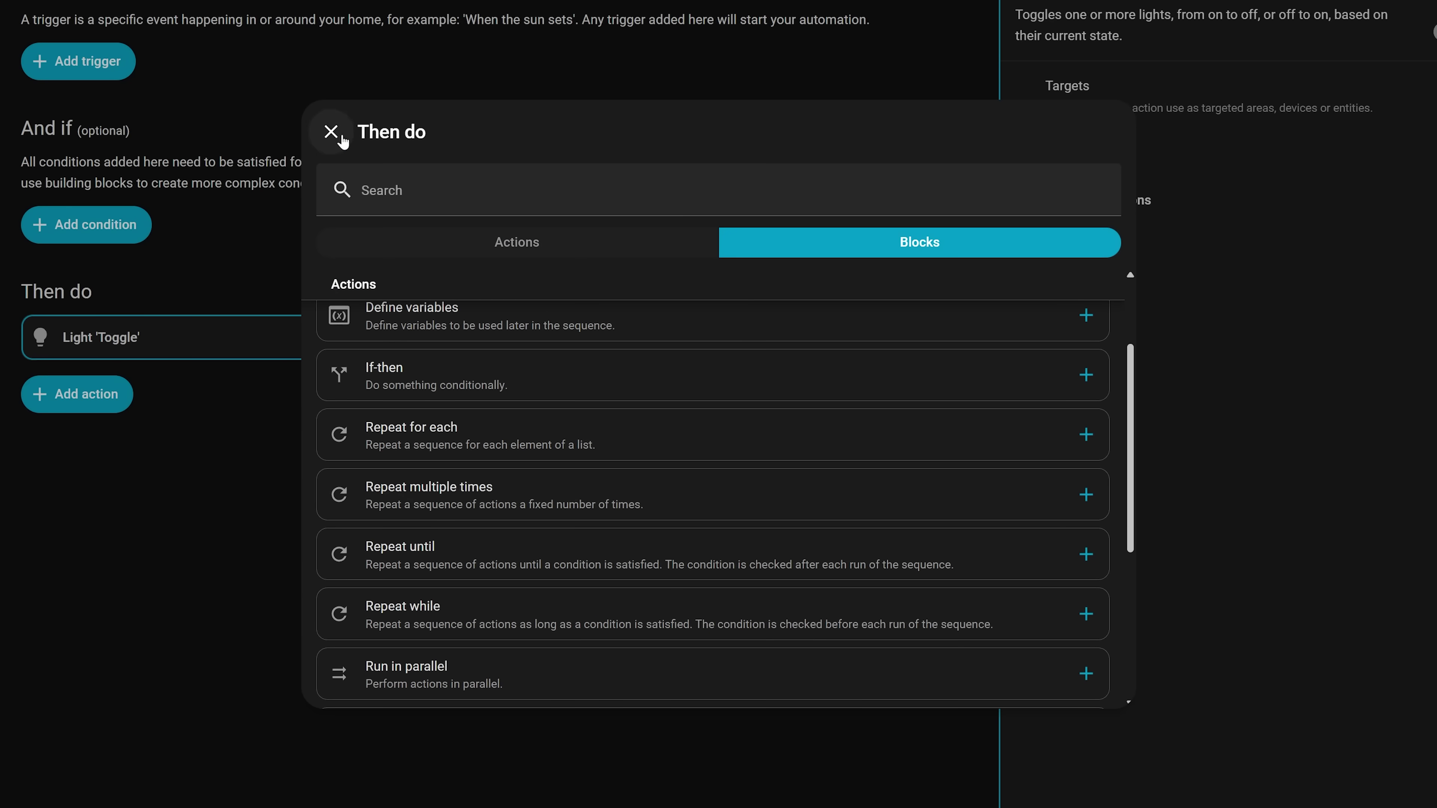
pyautogui.click(331, 133)
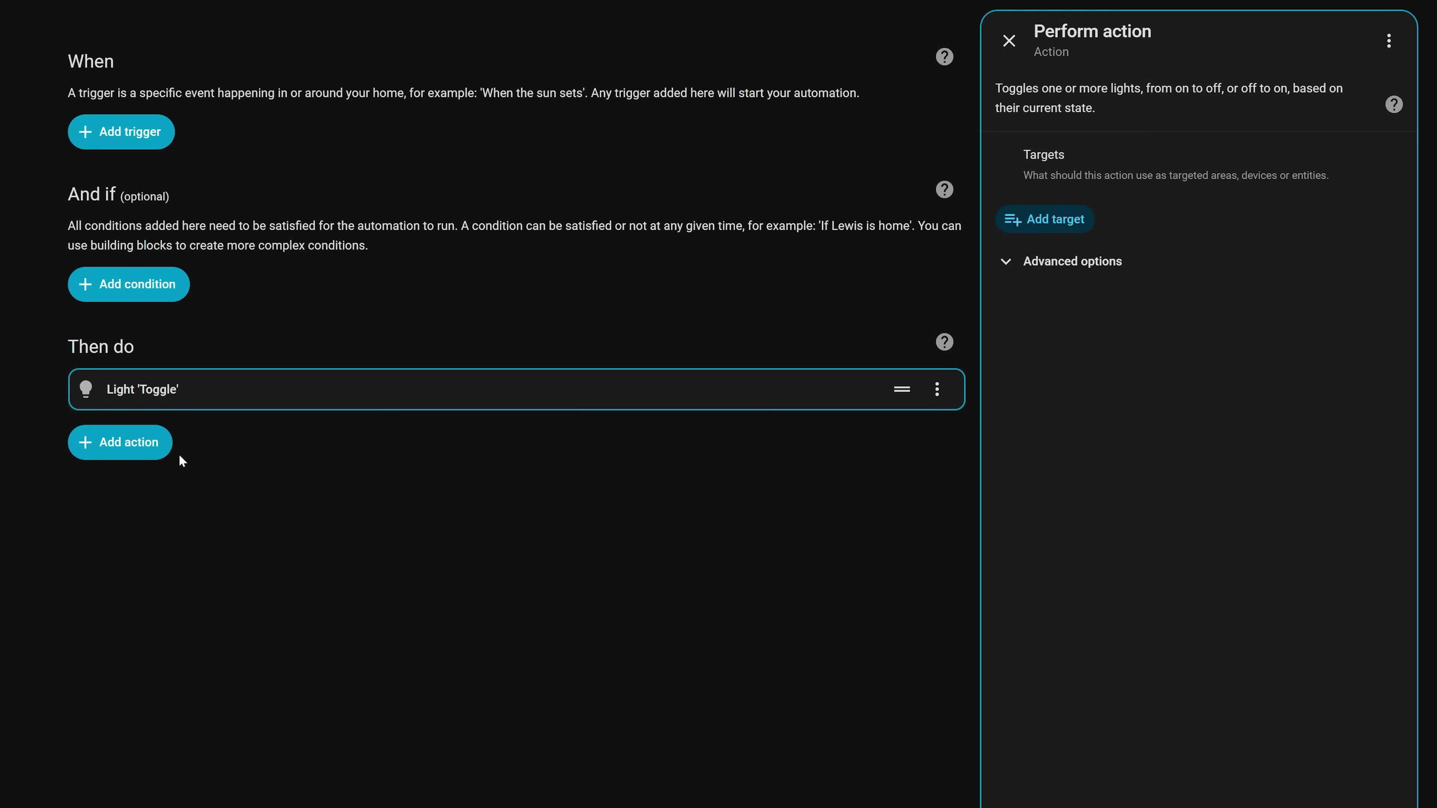
pyautogui.click(144, 445)
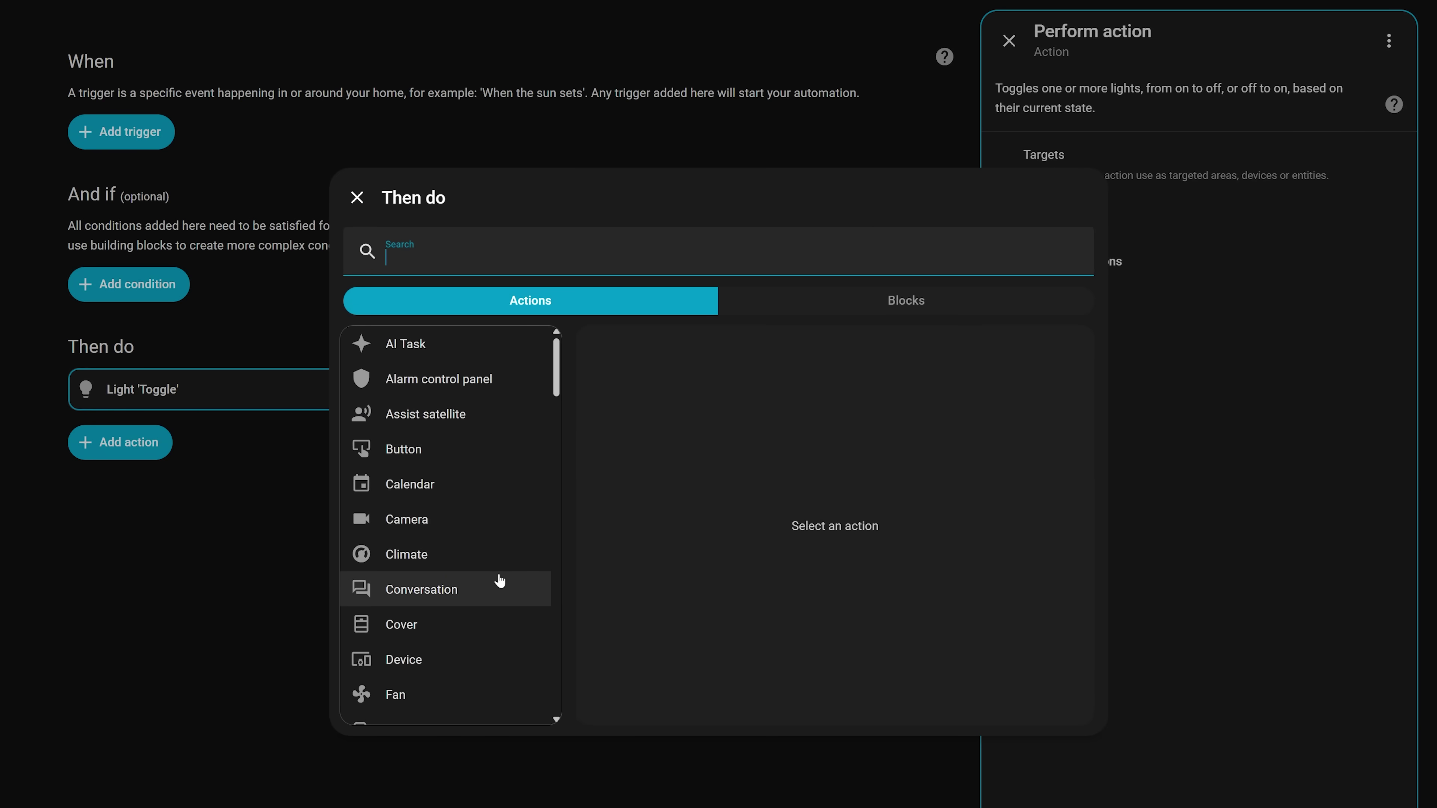
# Add a Light 'Turn on' action below the existing Toggle action.
pyautogui.scroll(-5, 495, 577)
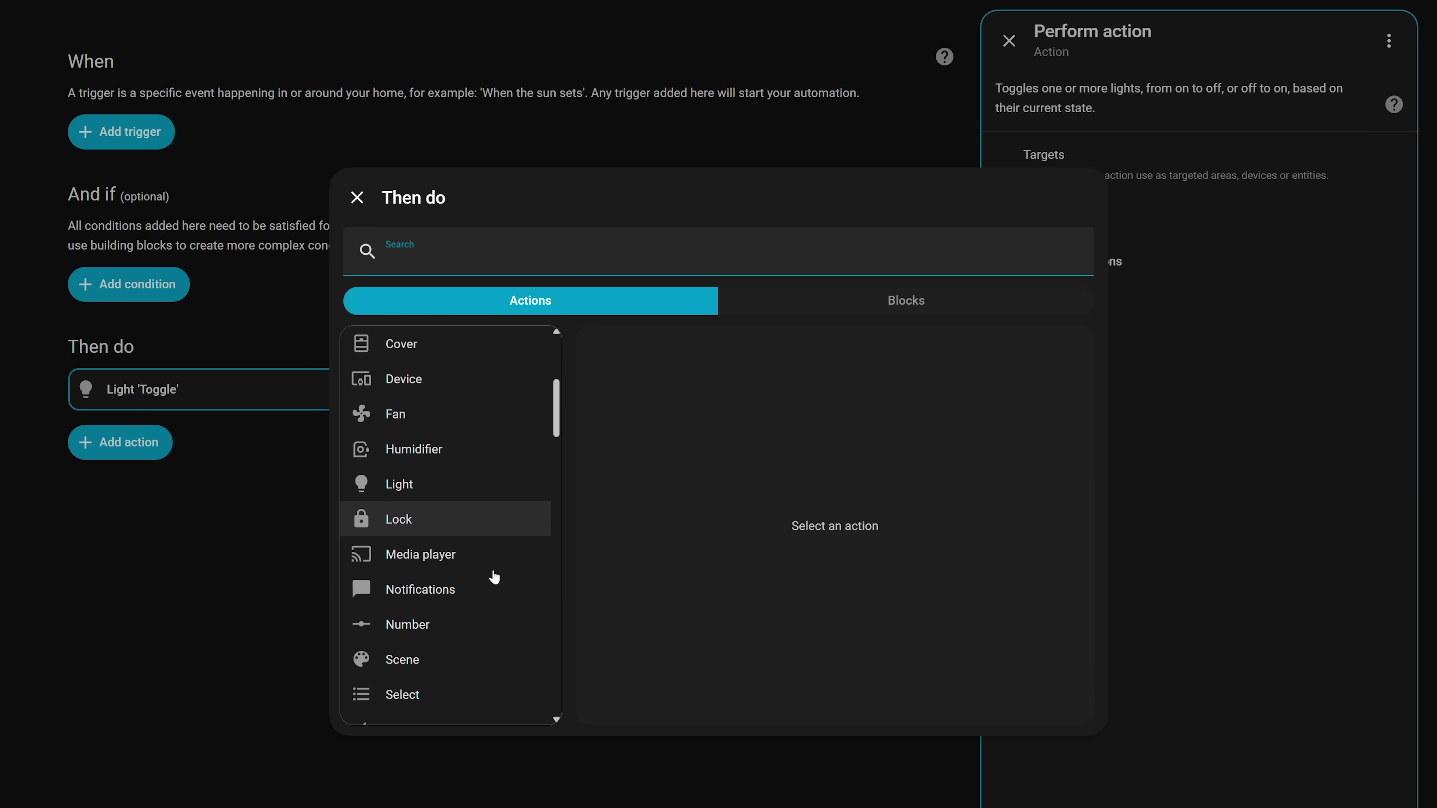
pyautogui.click(411, 483)
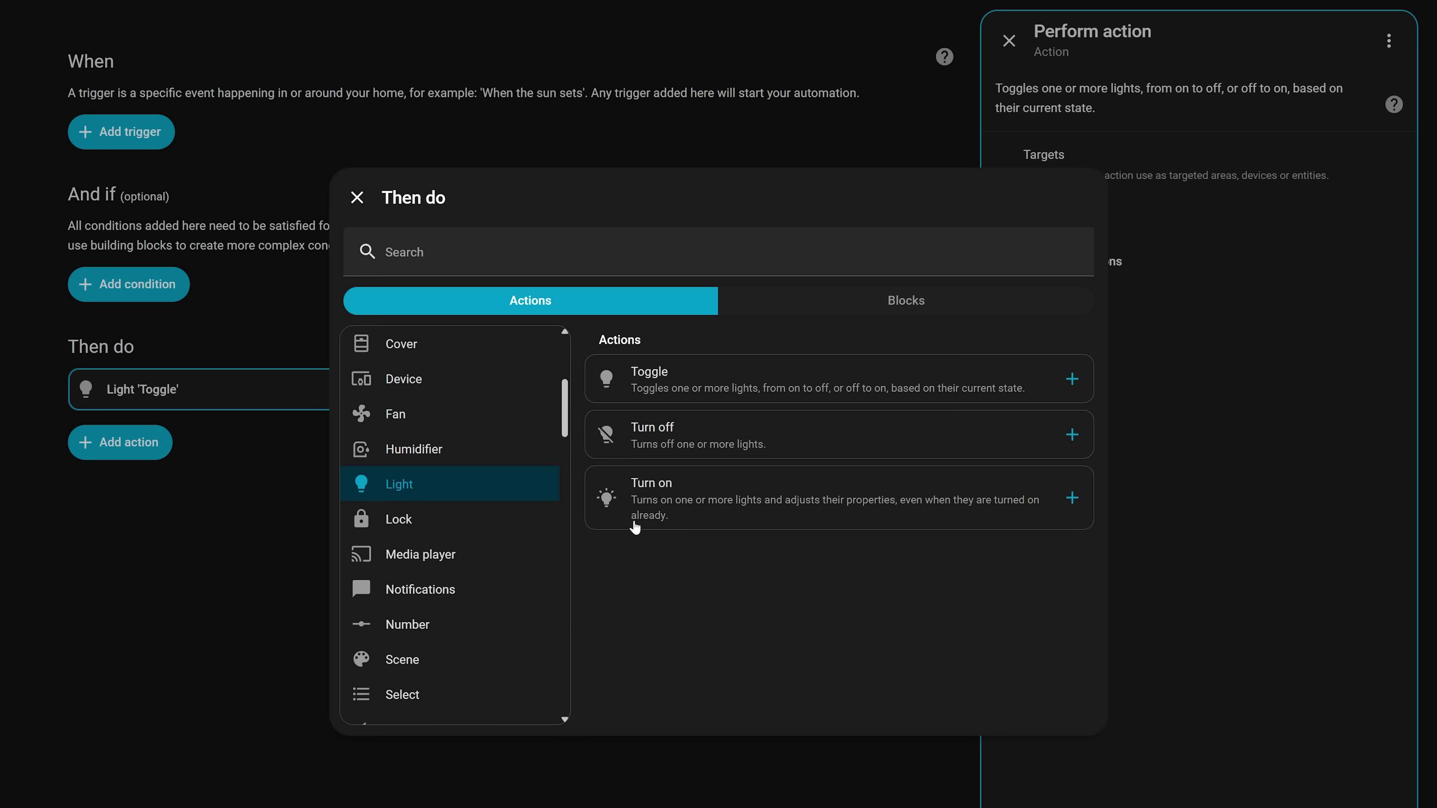
pyautogui.click(727, 514)
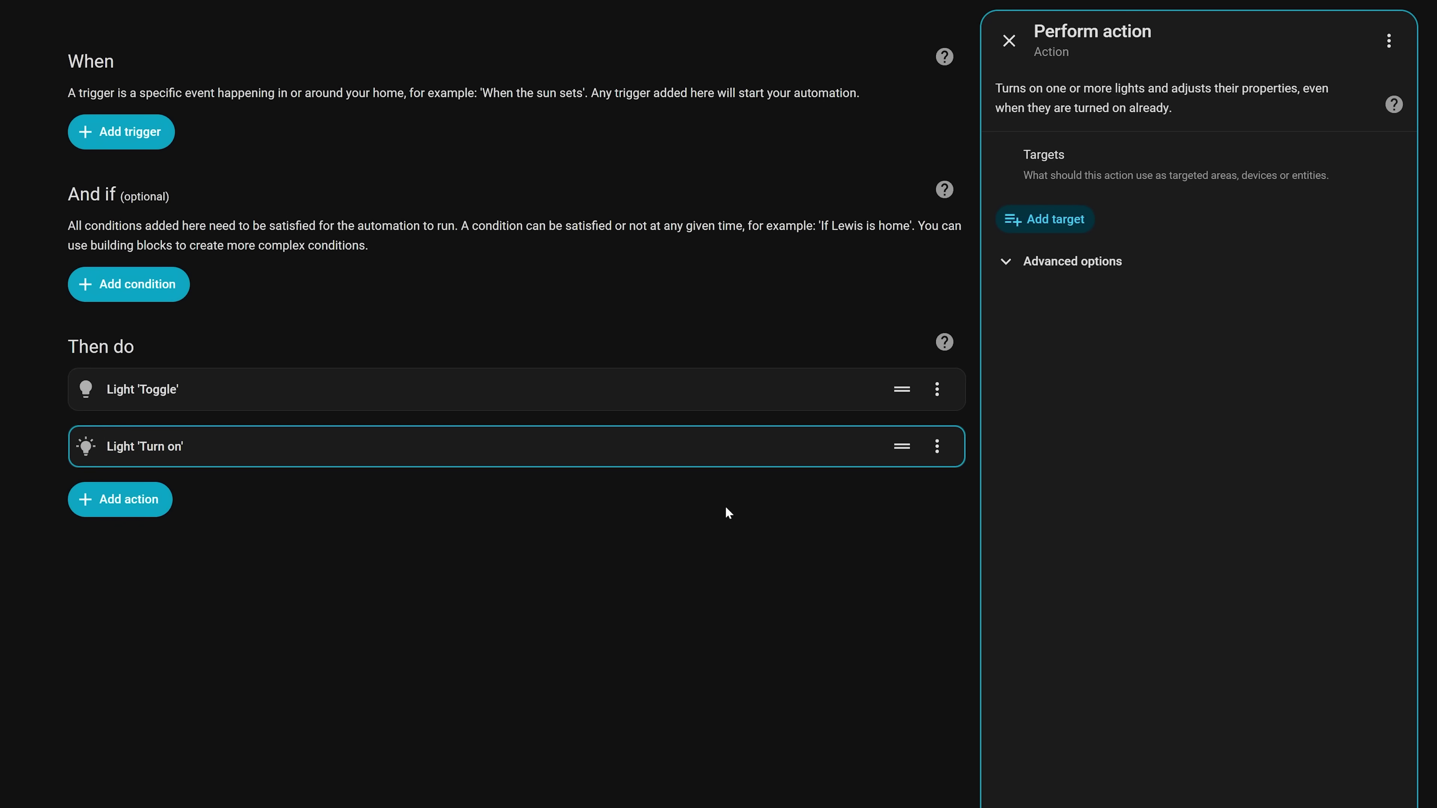
# Browse the Entities, Devices, Areas and Labels target lists for the Turn on action.
pyautogui.click(1051, 236)
pyautogui.scroll(-10, 1172, 492)
pyautogui.scroll(-20, 1174, 495)
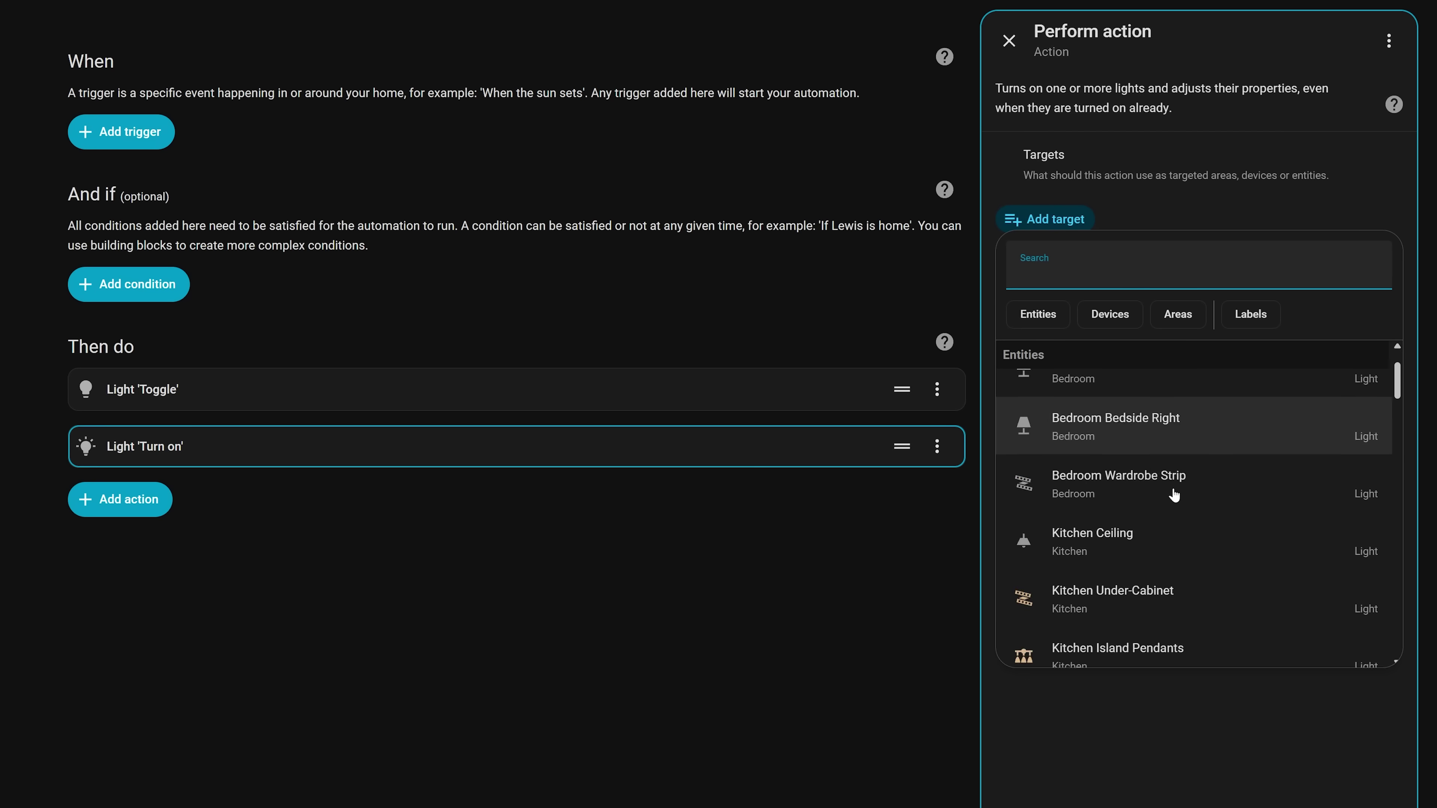
pyautogui.scroll(20, 1174, 496)
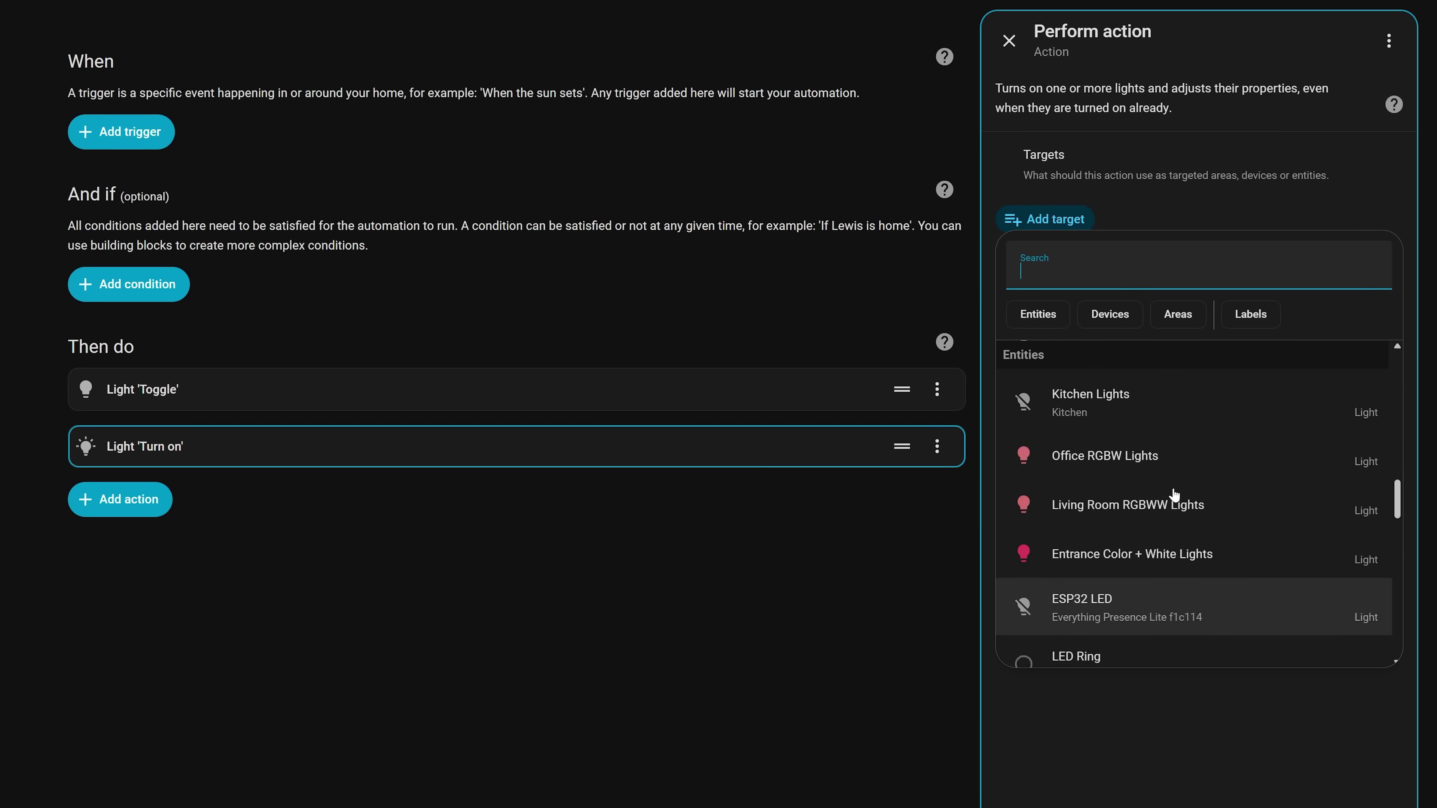
pyautogui.click(1123, 326)
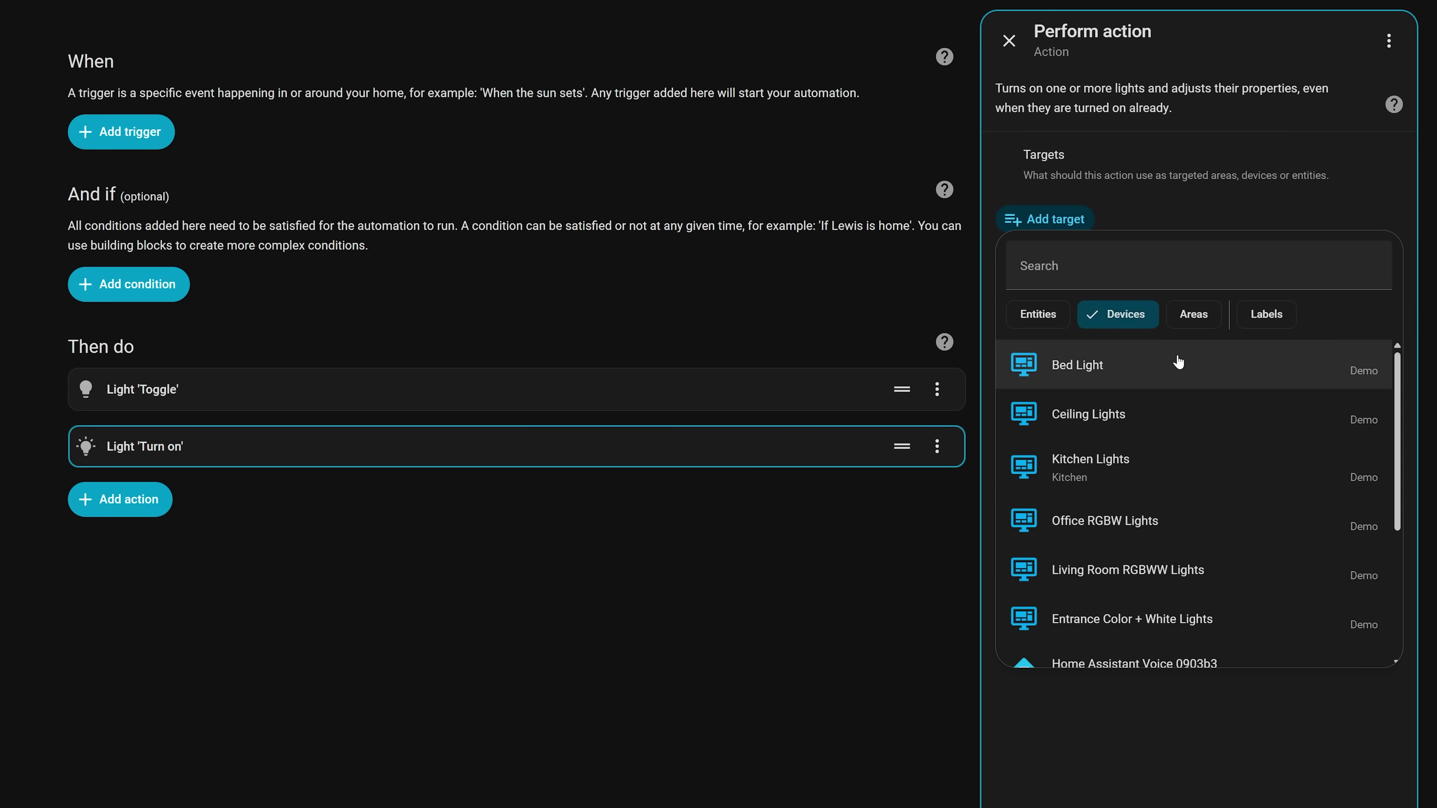
pyautogui.click(1200, 317)
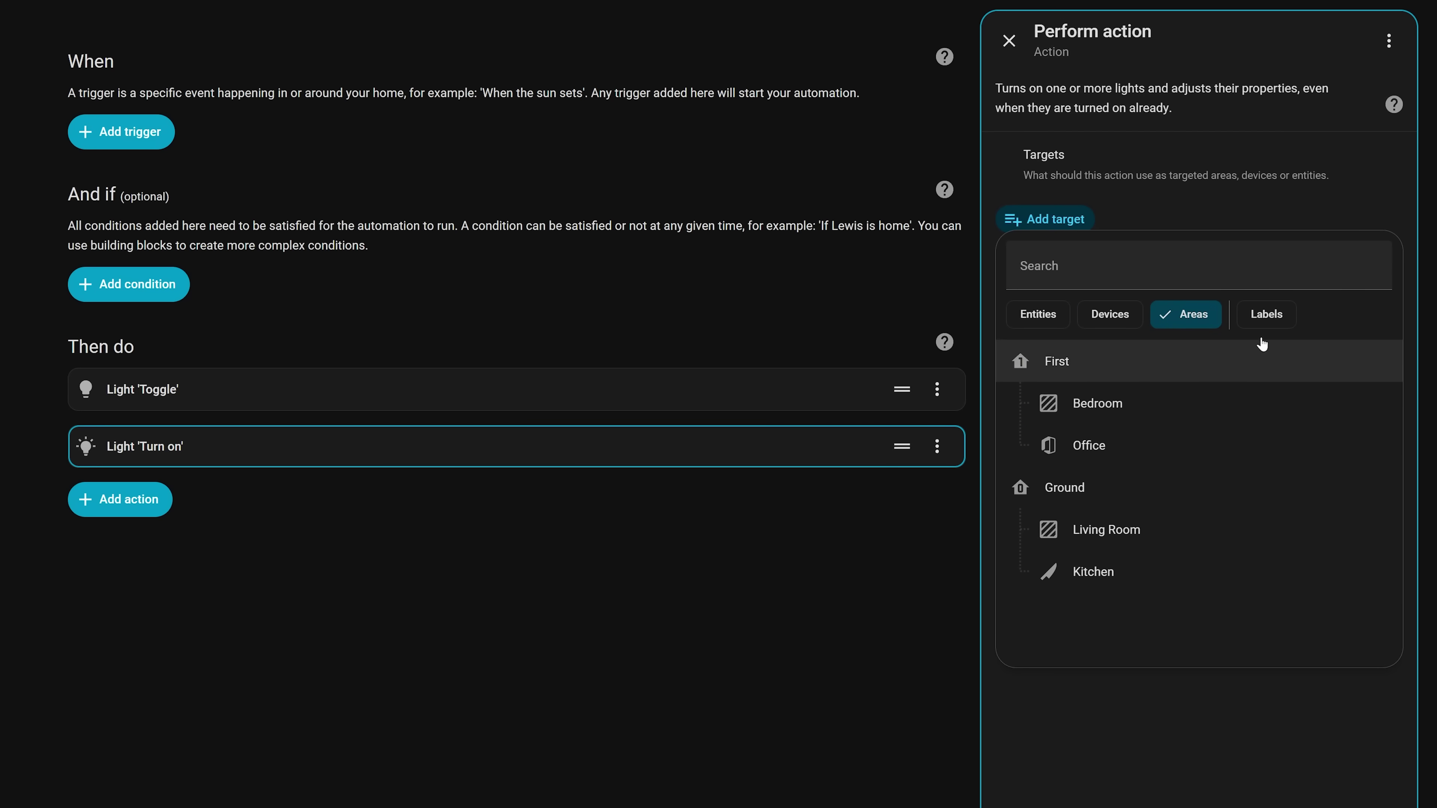
pyautogui.click(1272, 324)
pyautogui.click(1196, 322)
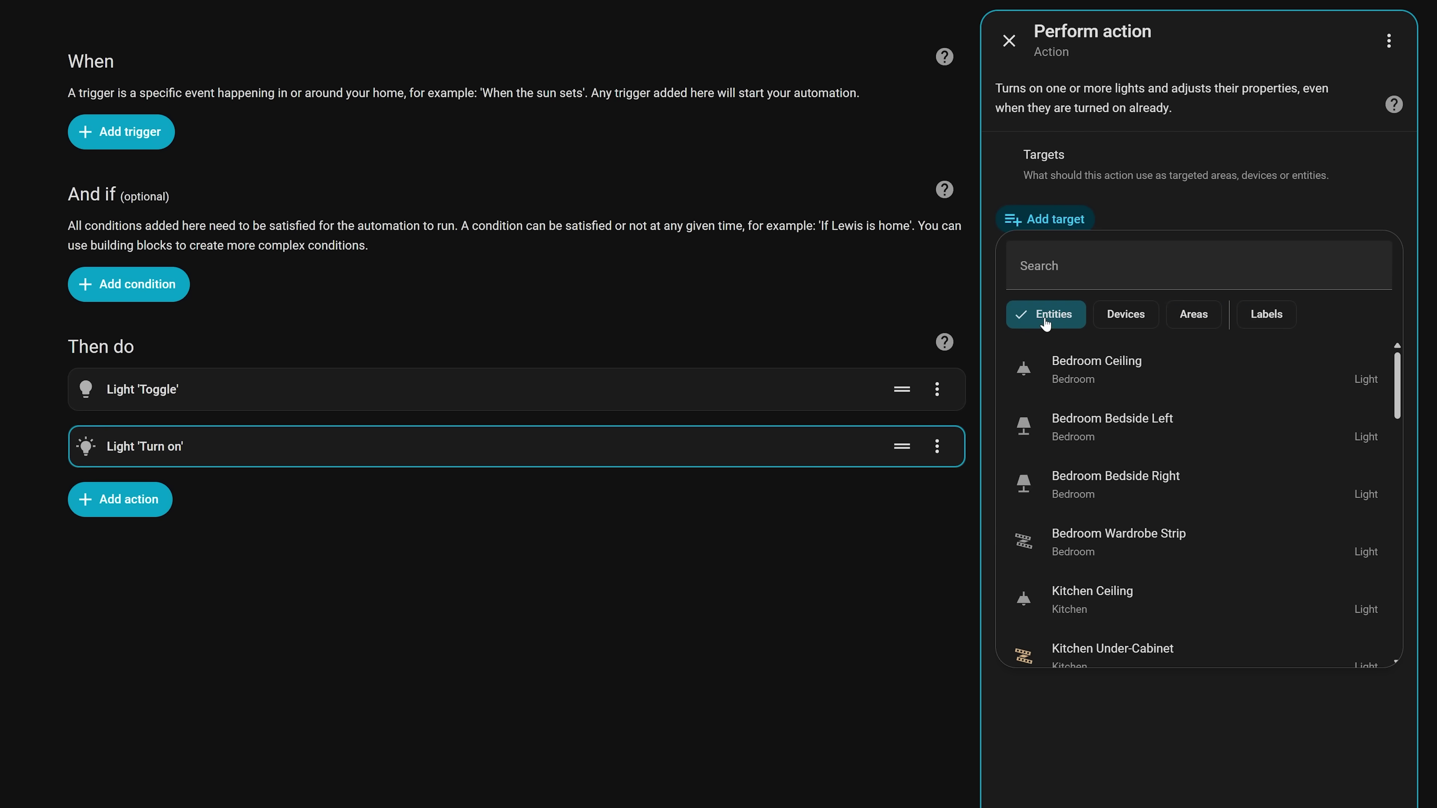
pyautogui.click(1120, 315)
pyautogui.scroll(-4, 1176, 497)
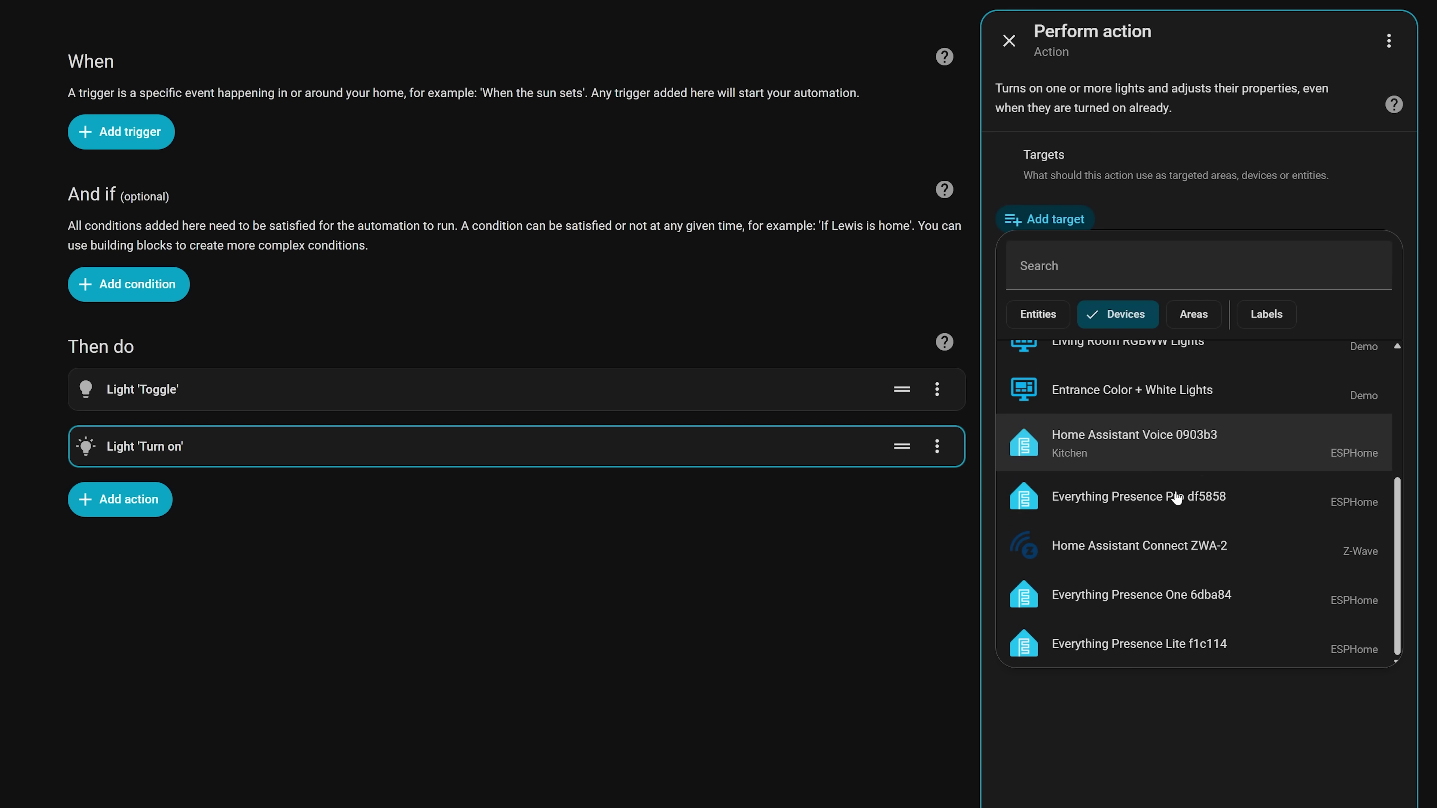
pyautogui.scroll(4, 1188, 529)
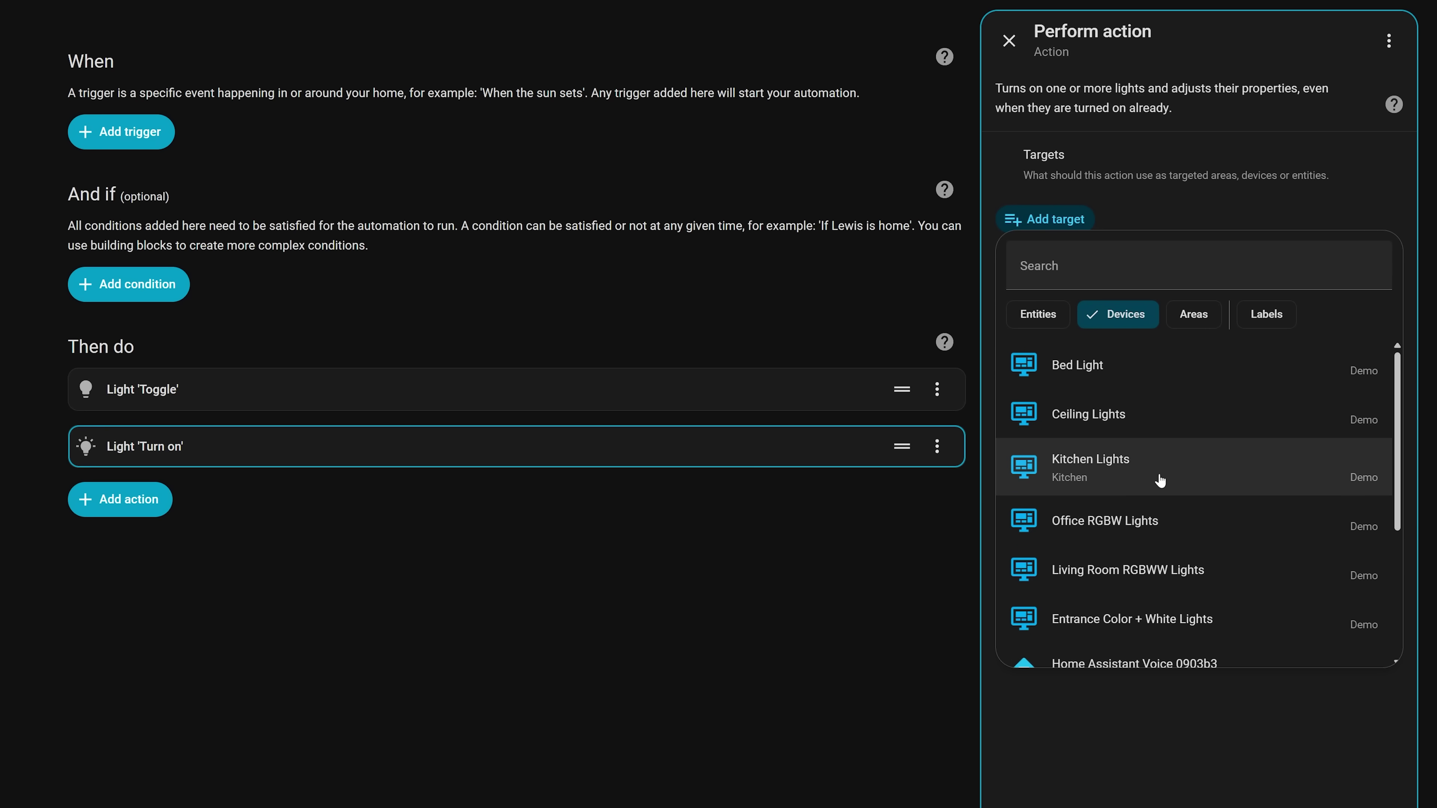
# Add Kitchen Lights as the target, inspect its entity, then remove it.
pyautogui.click(1162, 480)
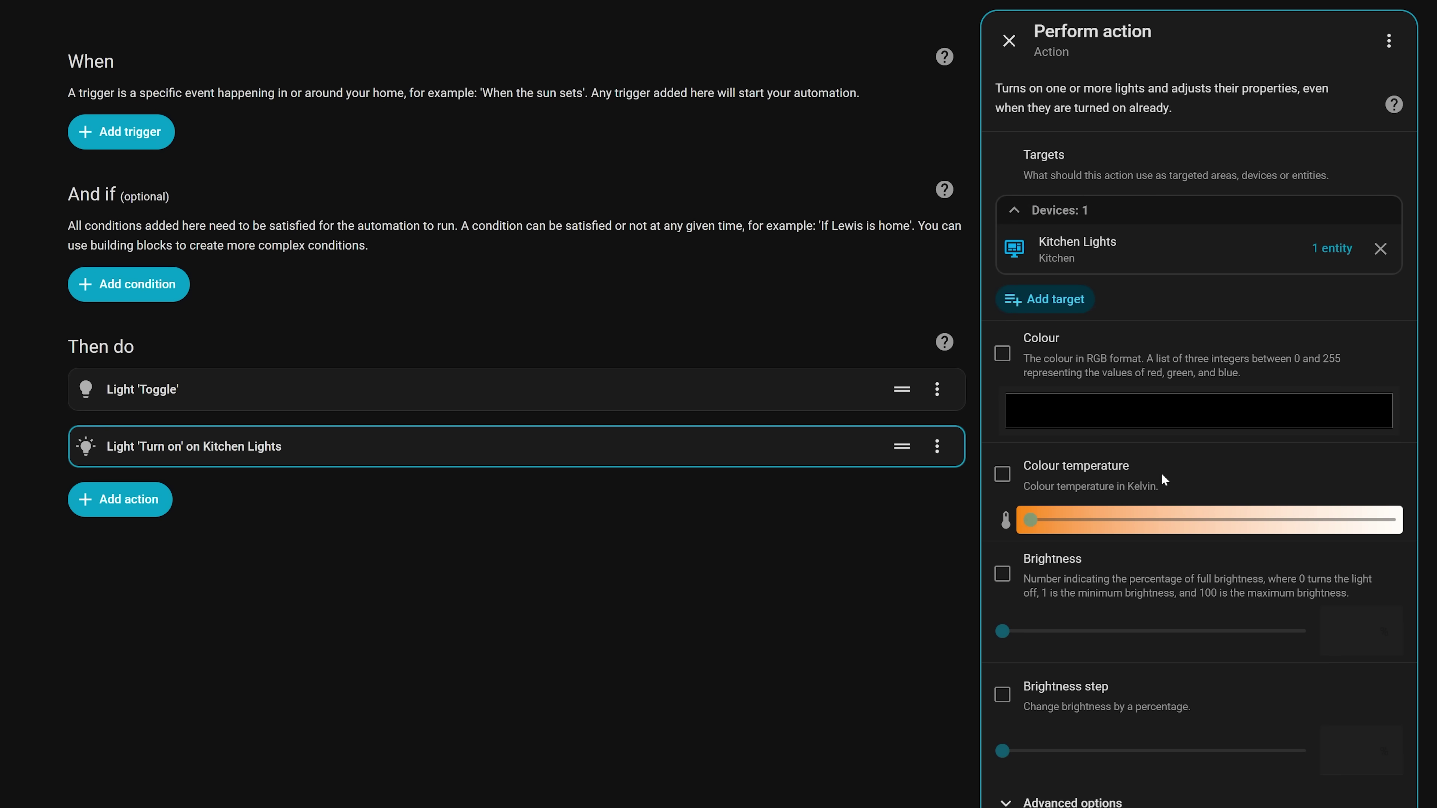
pyautogui.click(1343, 259)
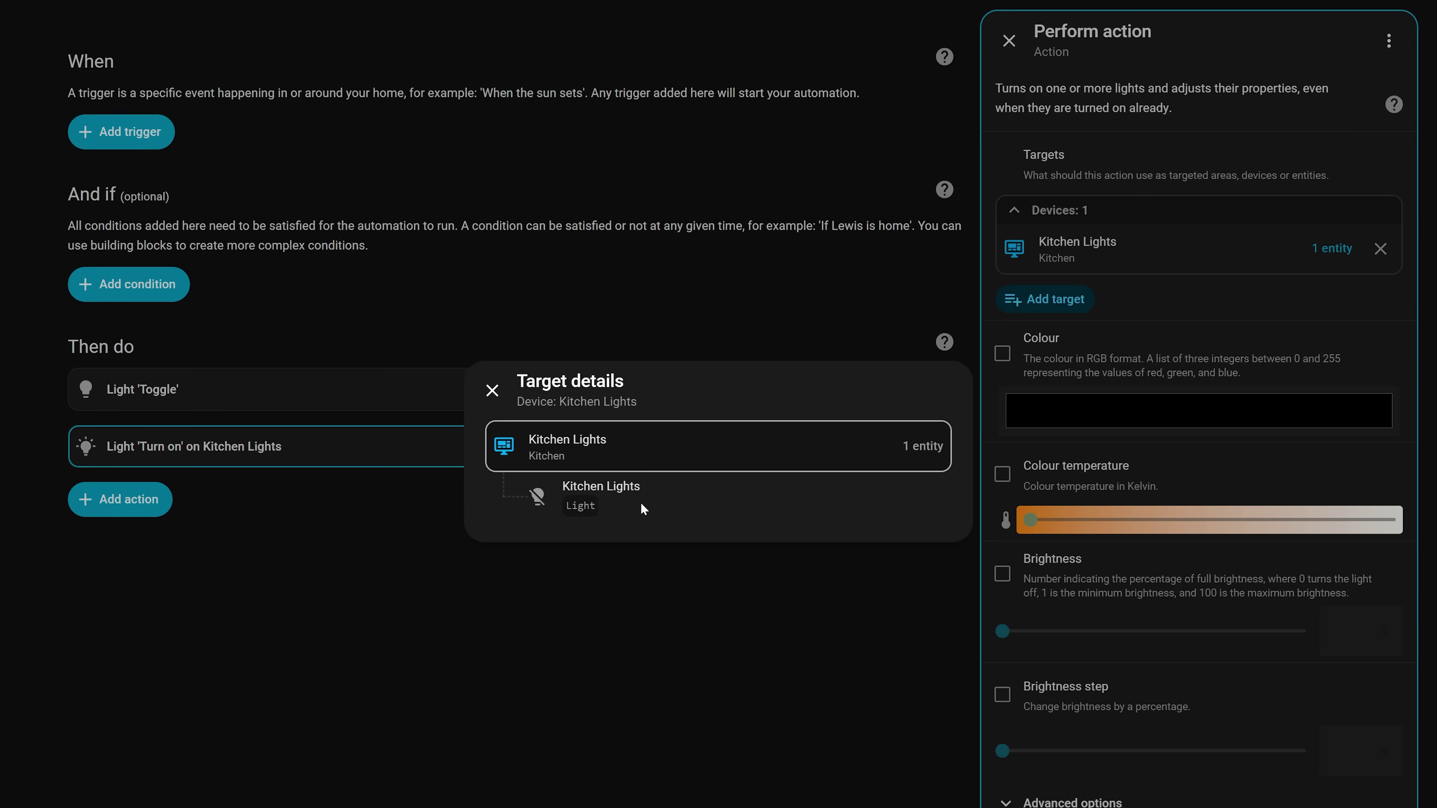
pyautogui.click(493, 403)
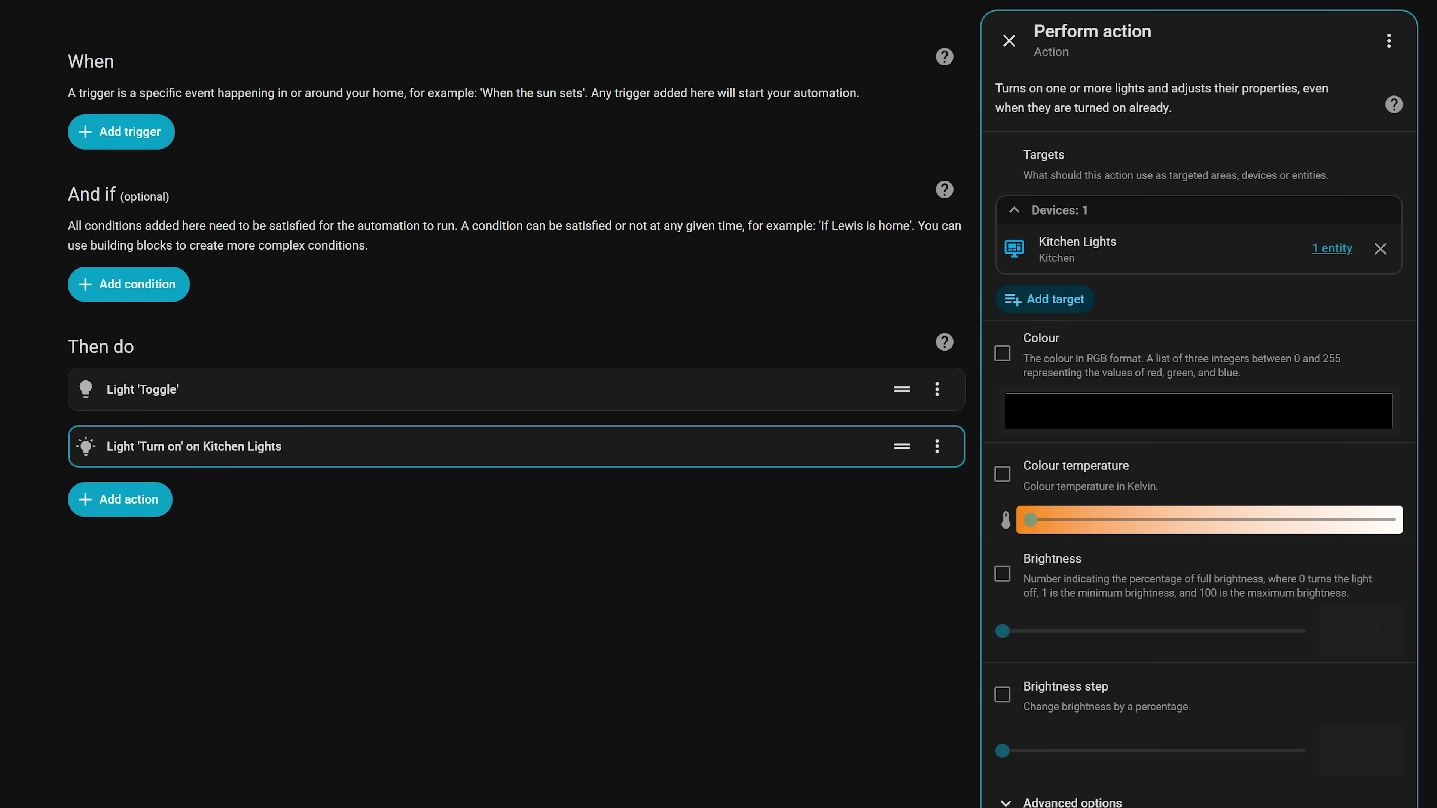
pyautogui.click(1381, 249)
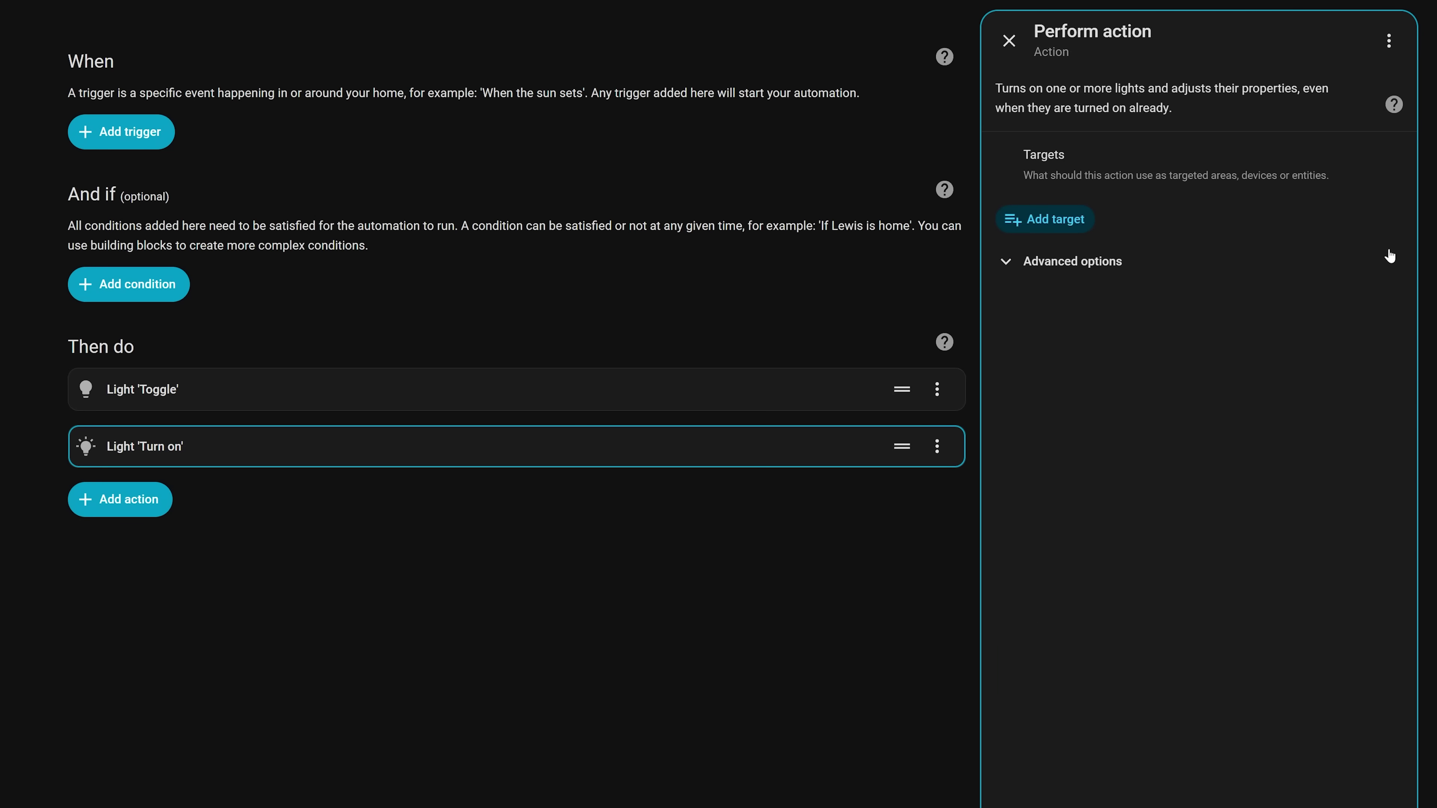
# Target the First area and view its 8 light entities.
pyautogui.click(1065, 234)
pyautogui.click(1039, 333)
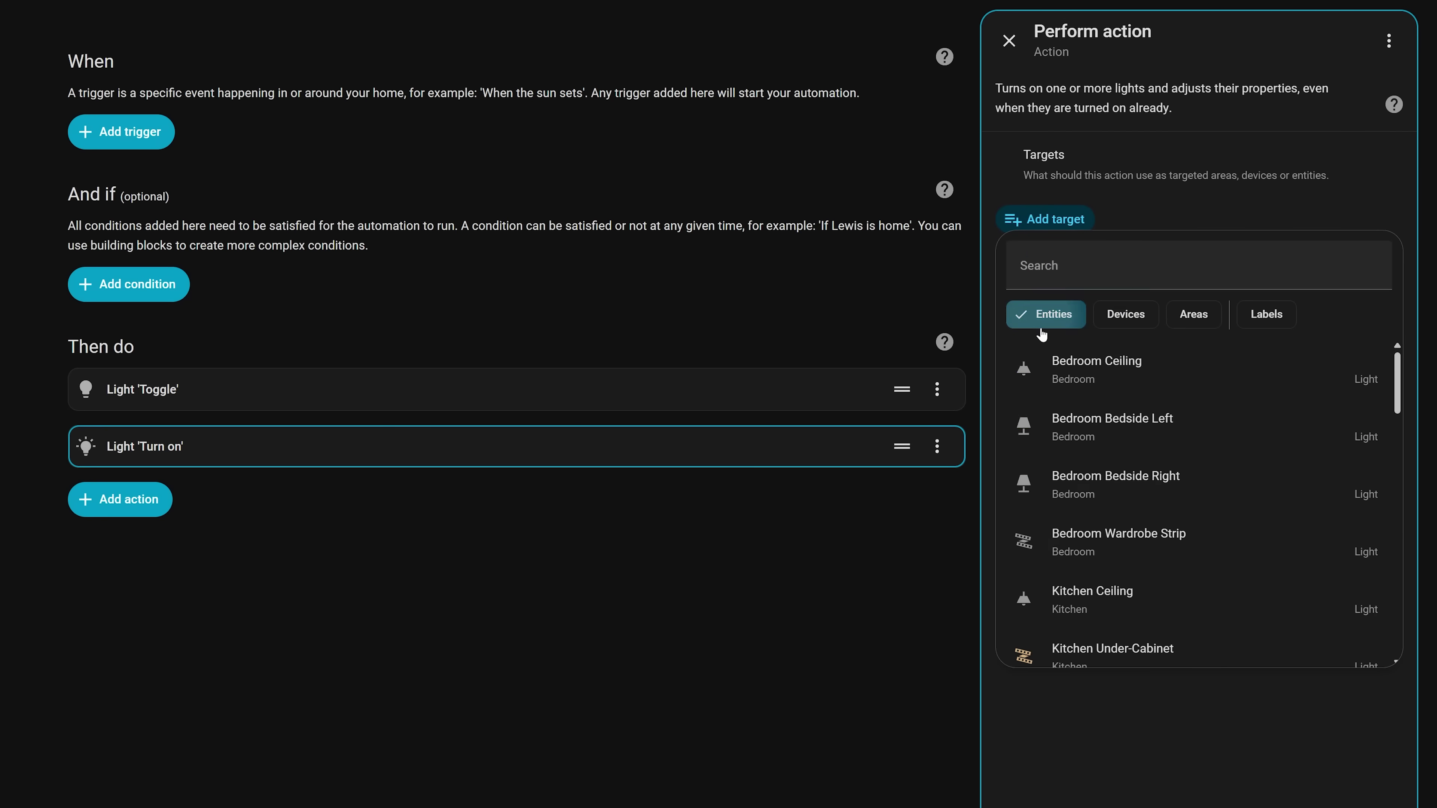
pyautogui.click(1180, 327)
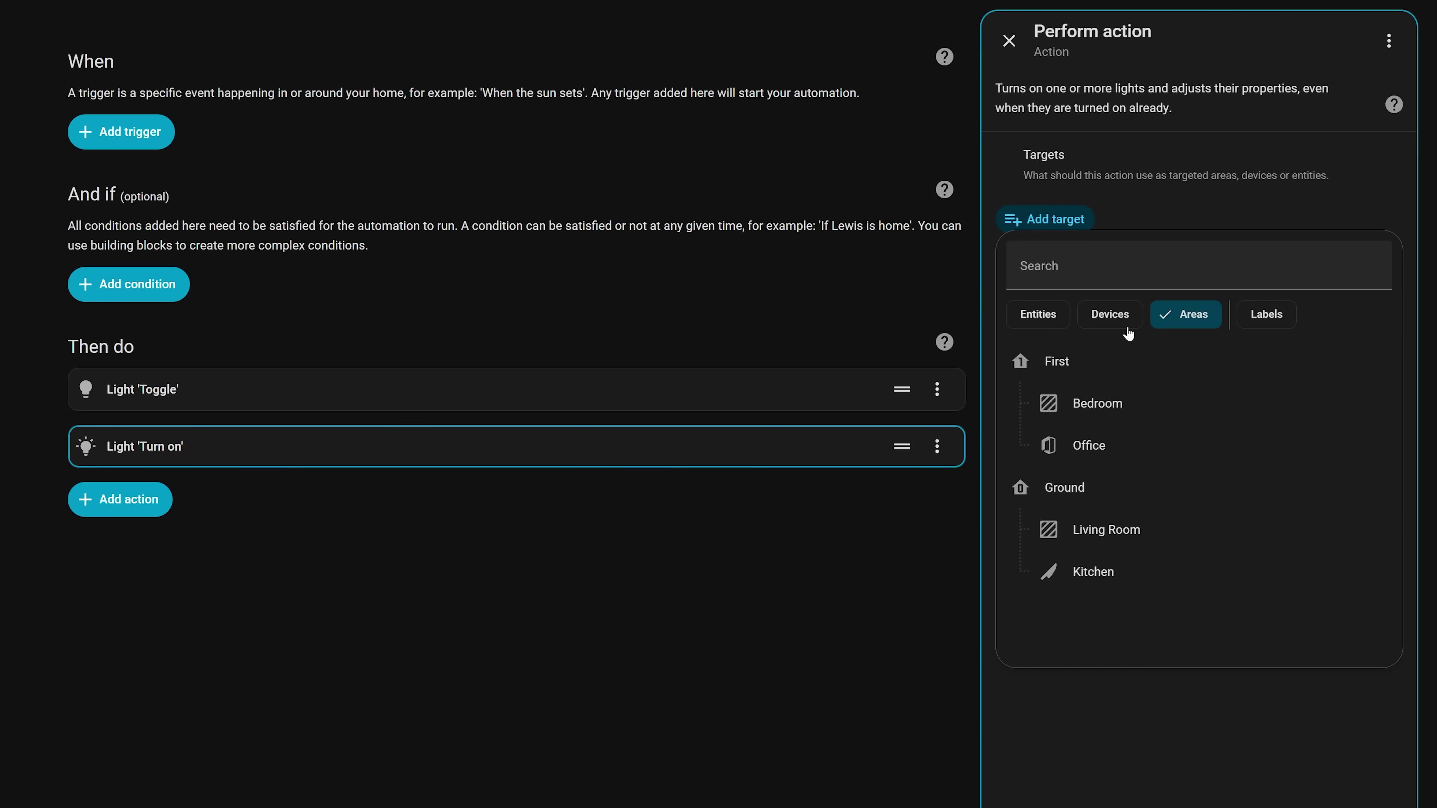
pyautogui.click(1062, 368)
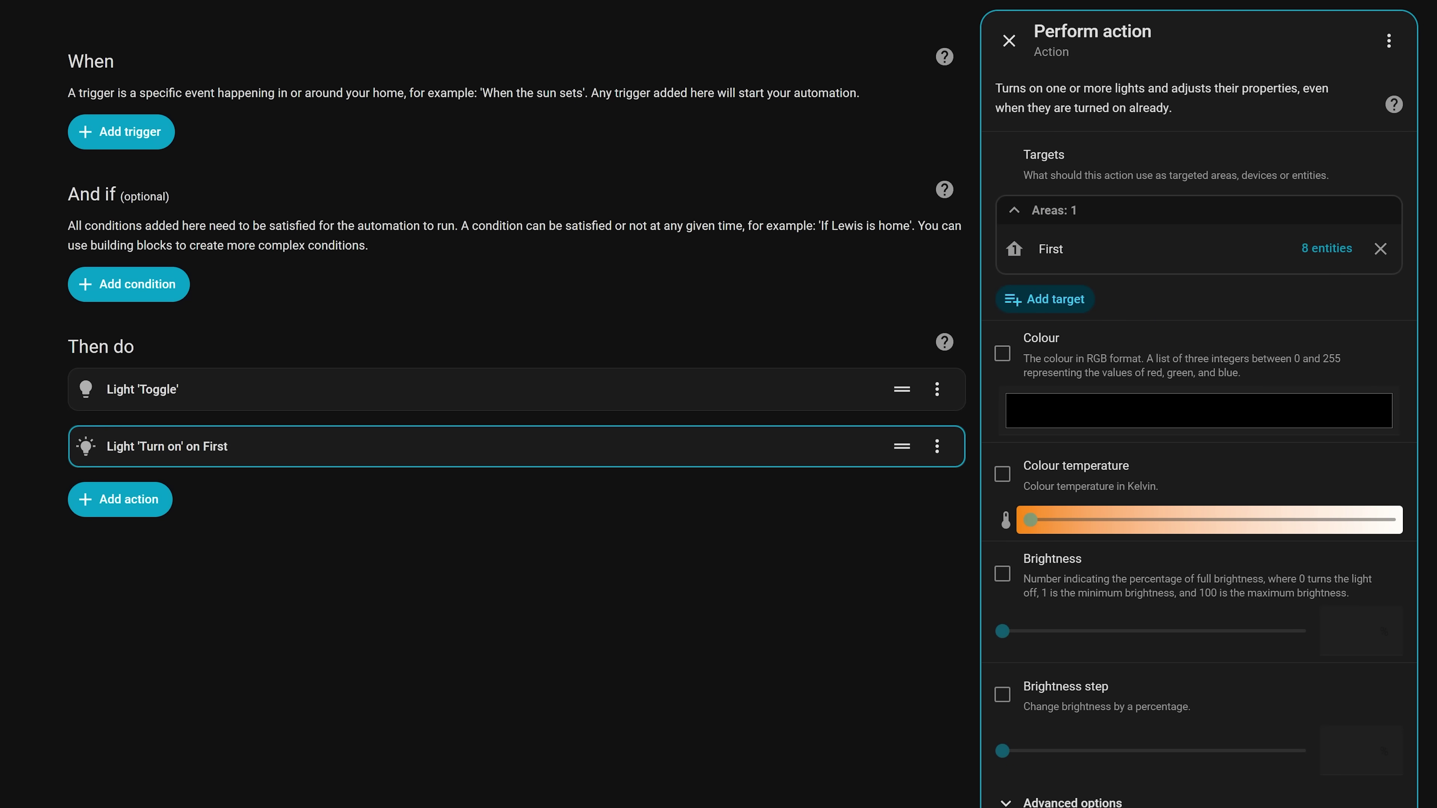
pyautogui.click(1324, 251)
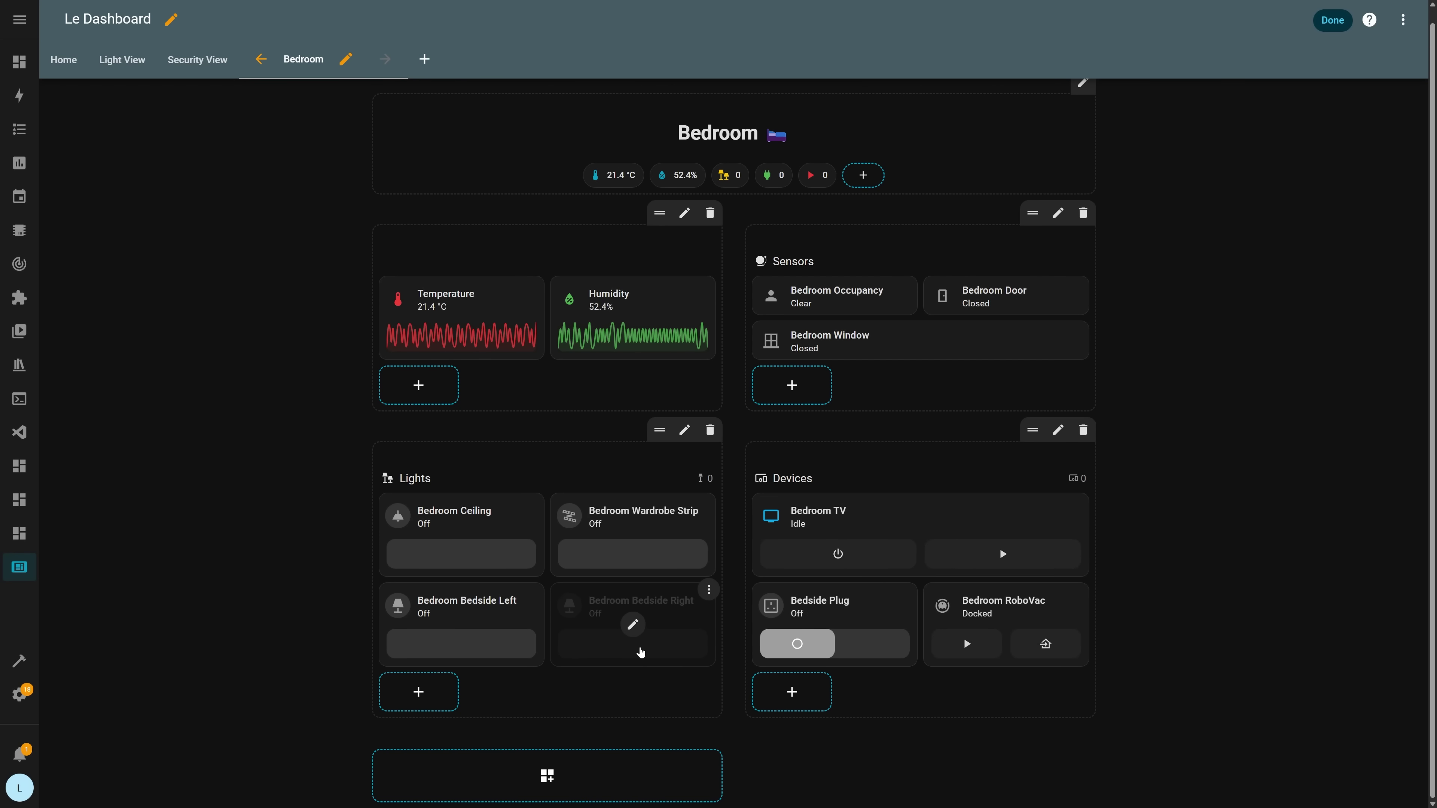
# Edit the Bedroom Wardrobe Strip tile and build its name from floor followed by area.
pyautogui.moveTo(638, 560)
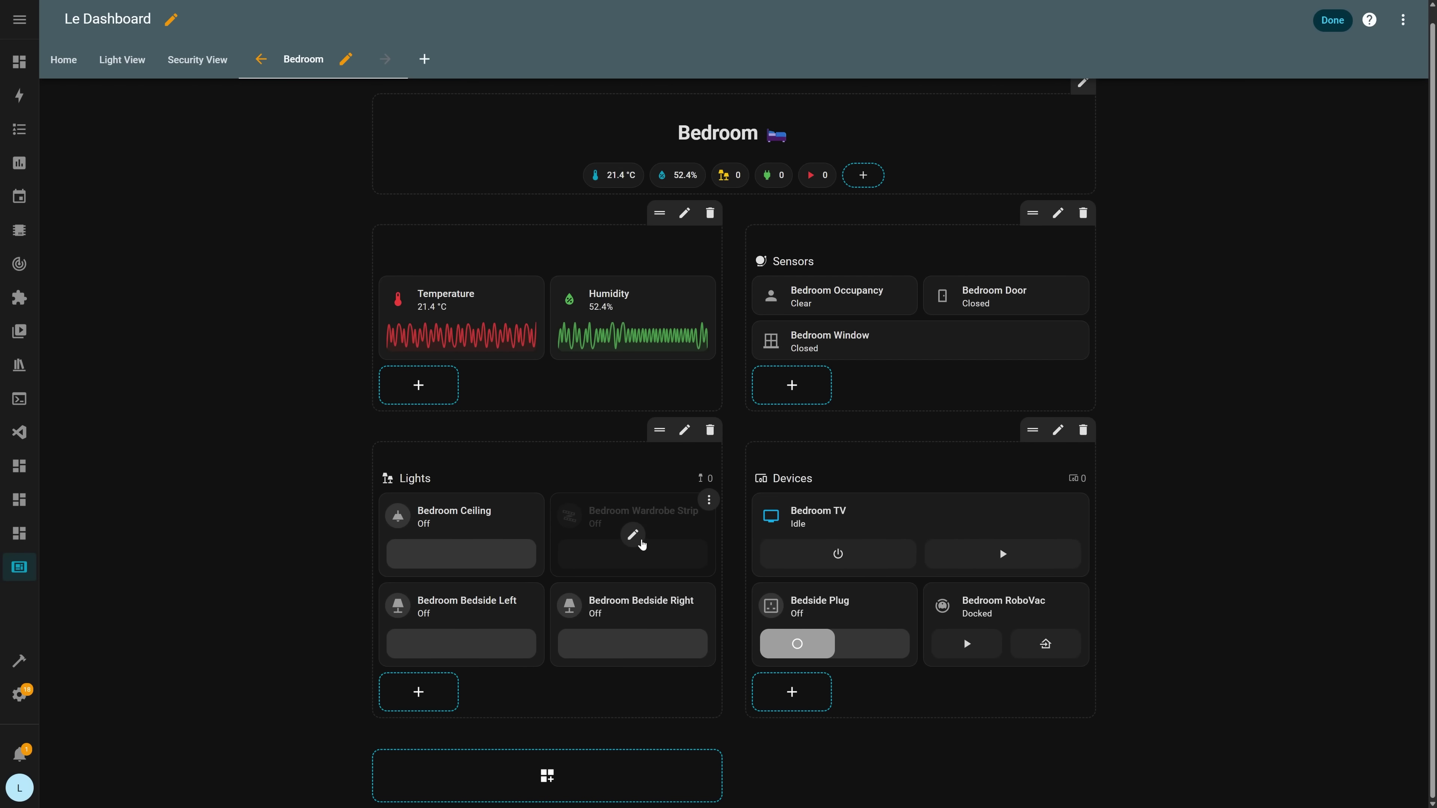
pyautogui.click(635, 538)
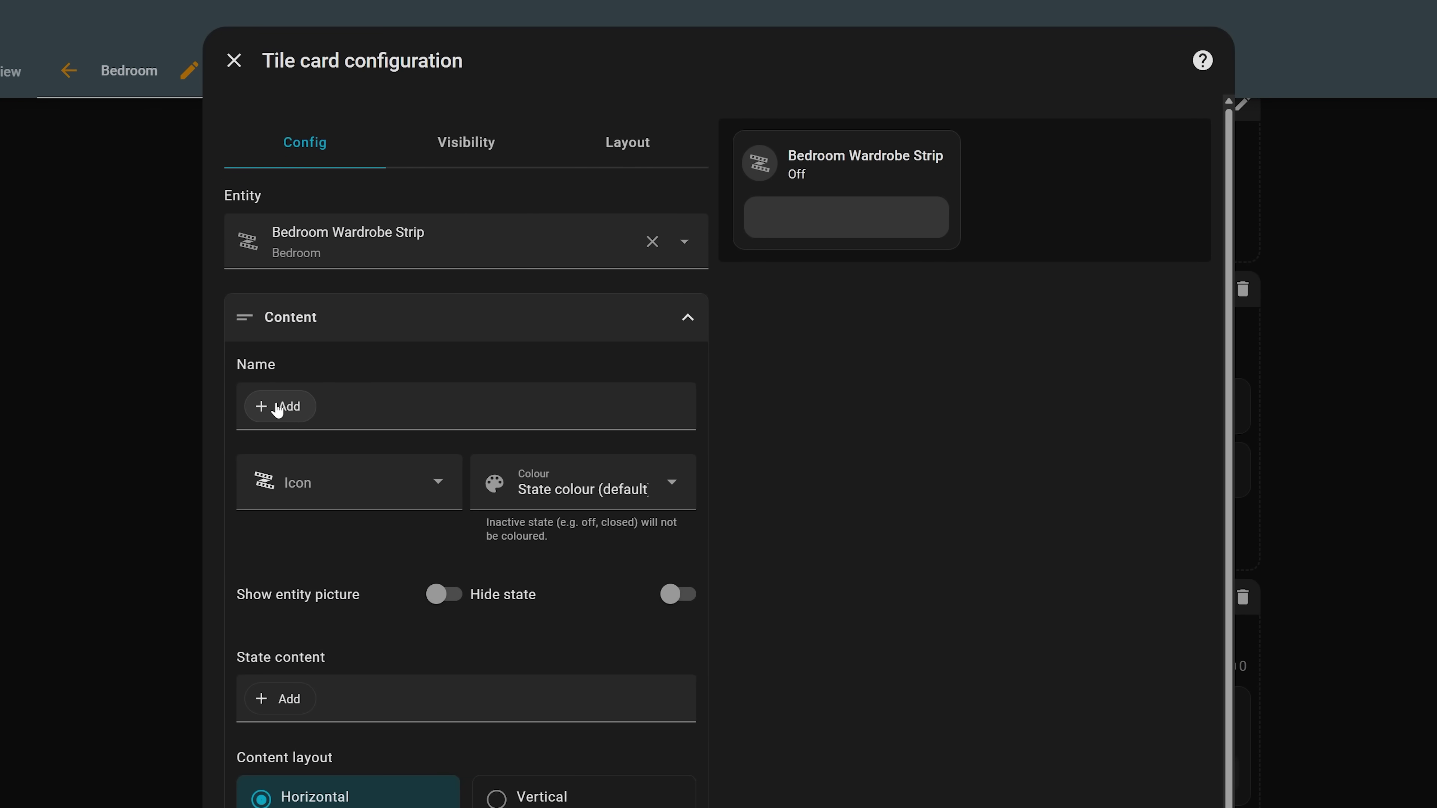
pyautogui.click(289, 413)
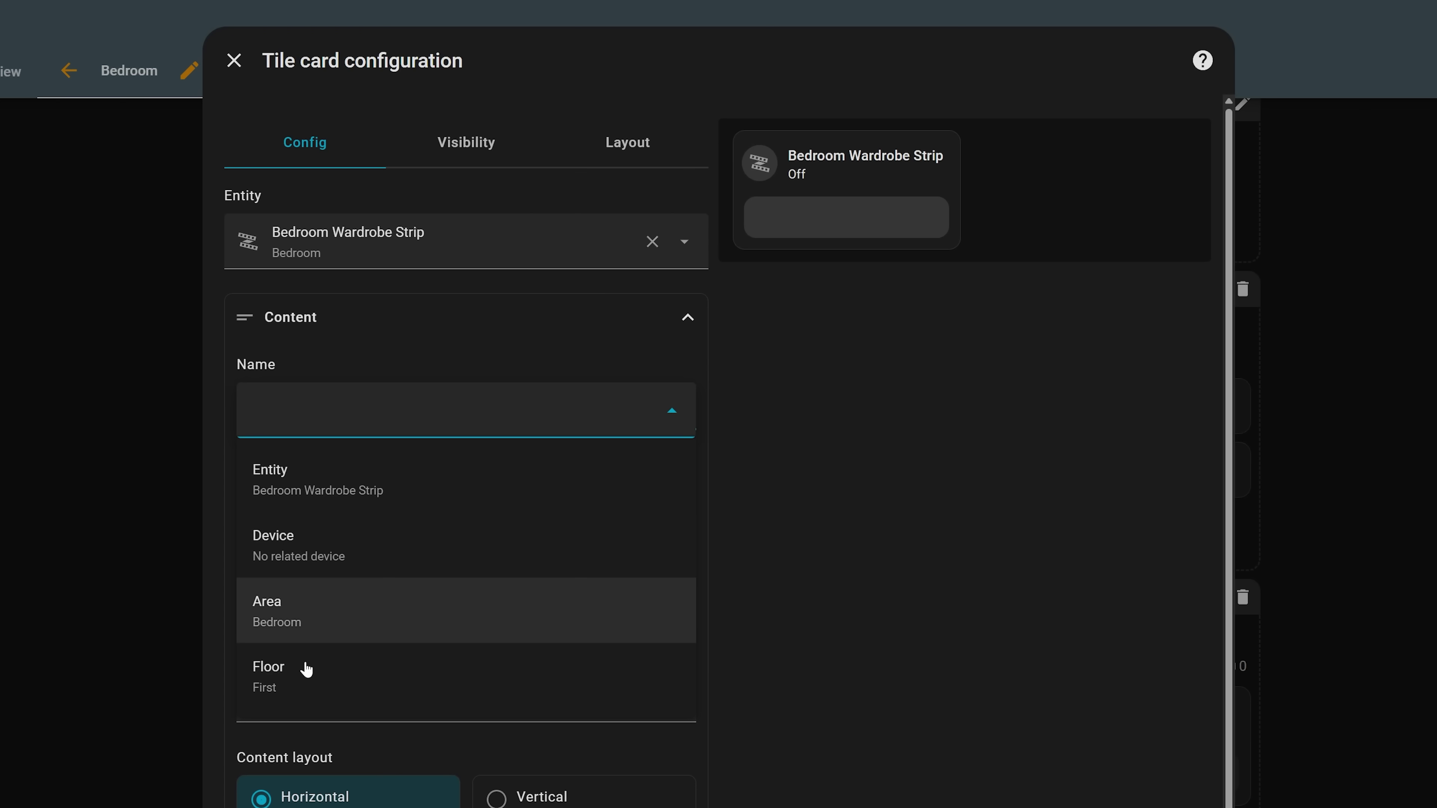
pyautogui.click(295, 625)
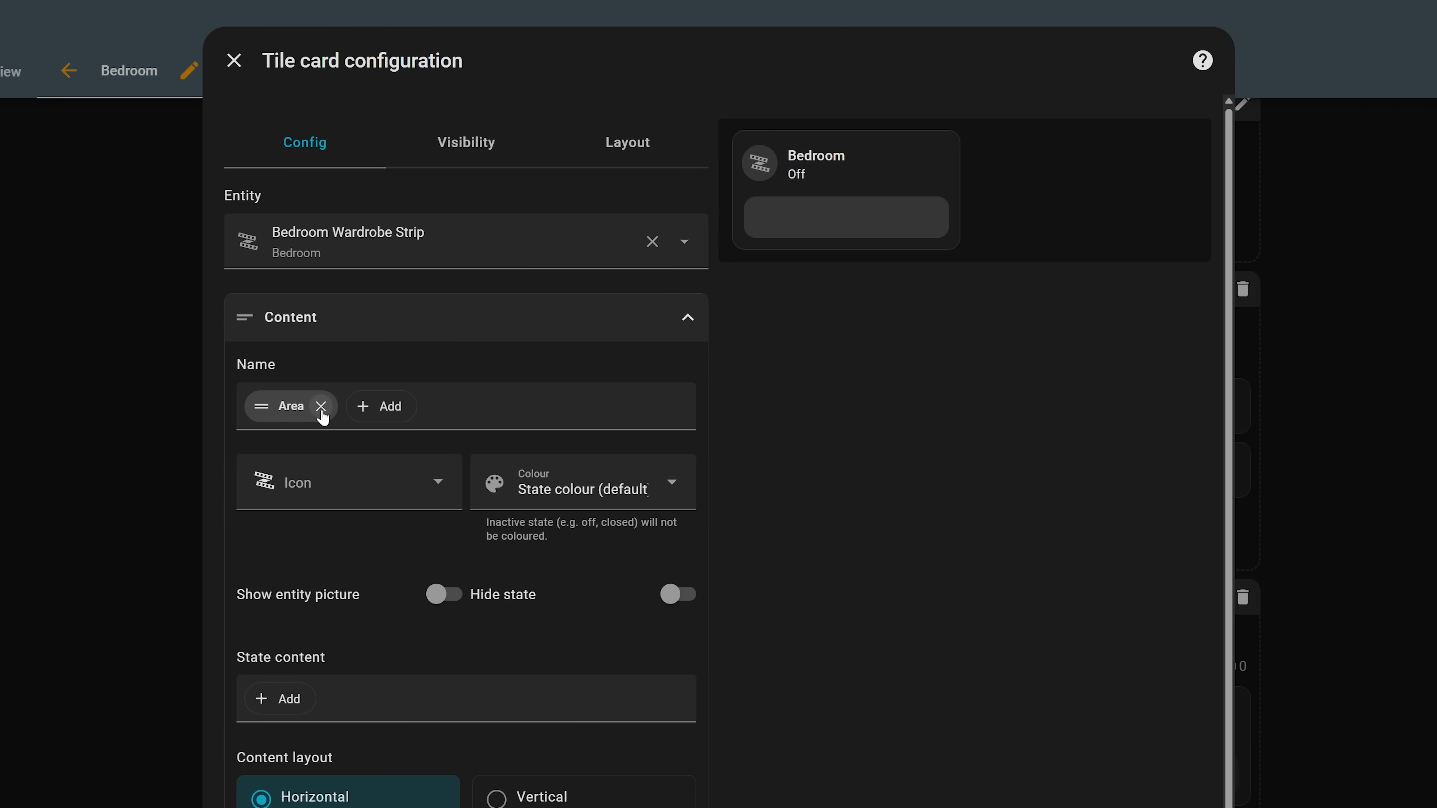
pyautogui.click(385, 406)
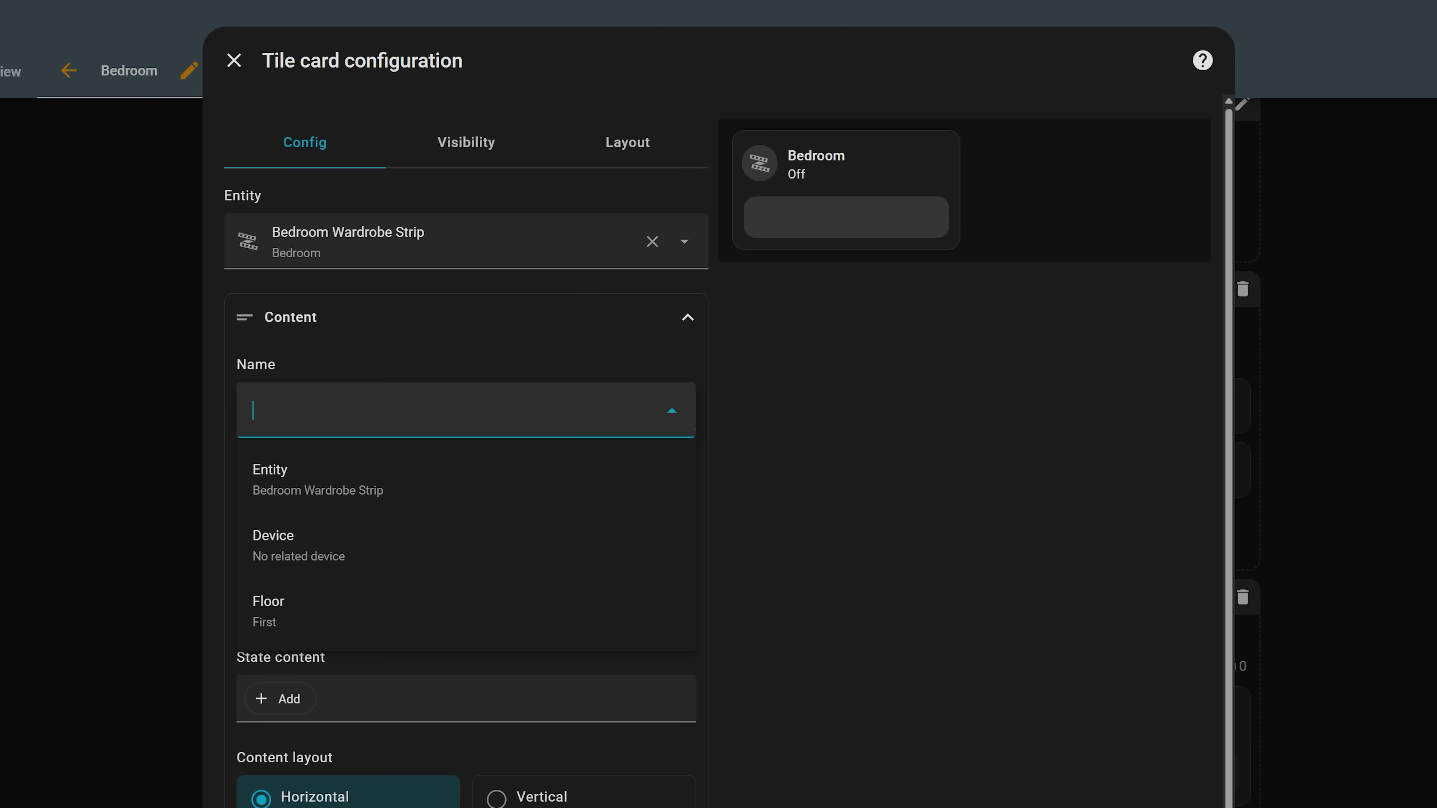
pyautogui.click(327, 620)
pyautogui.moveTo(364, 407); pyautogui.dragTo(256, 416)
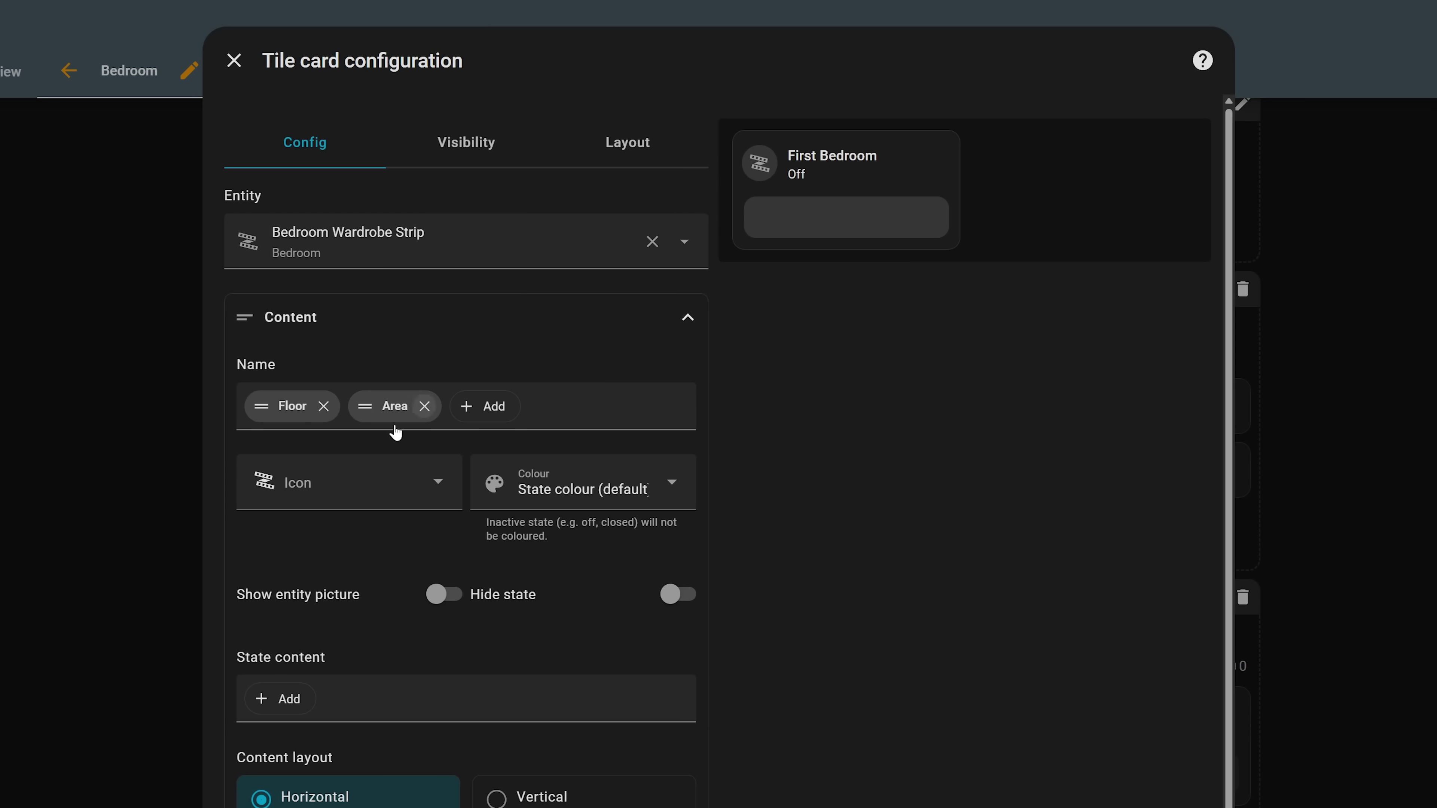
# Try area plus entity name, then reduce the tile name to the area only.
pyautogui.click(324, 407)
pyautogui.click(378, 409)
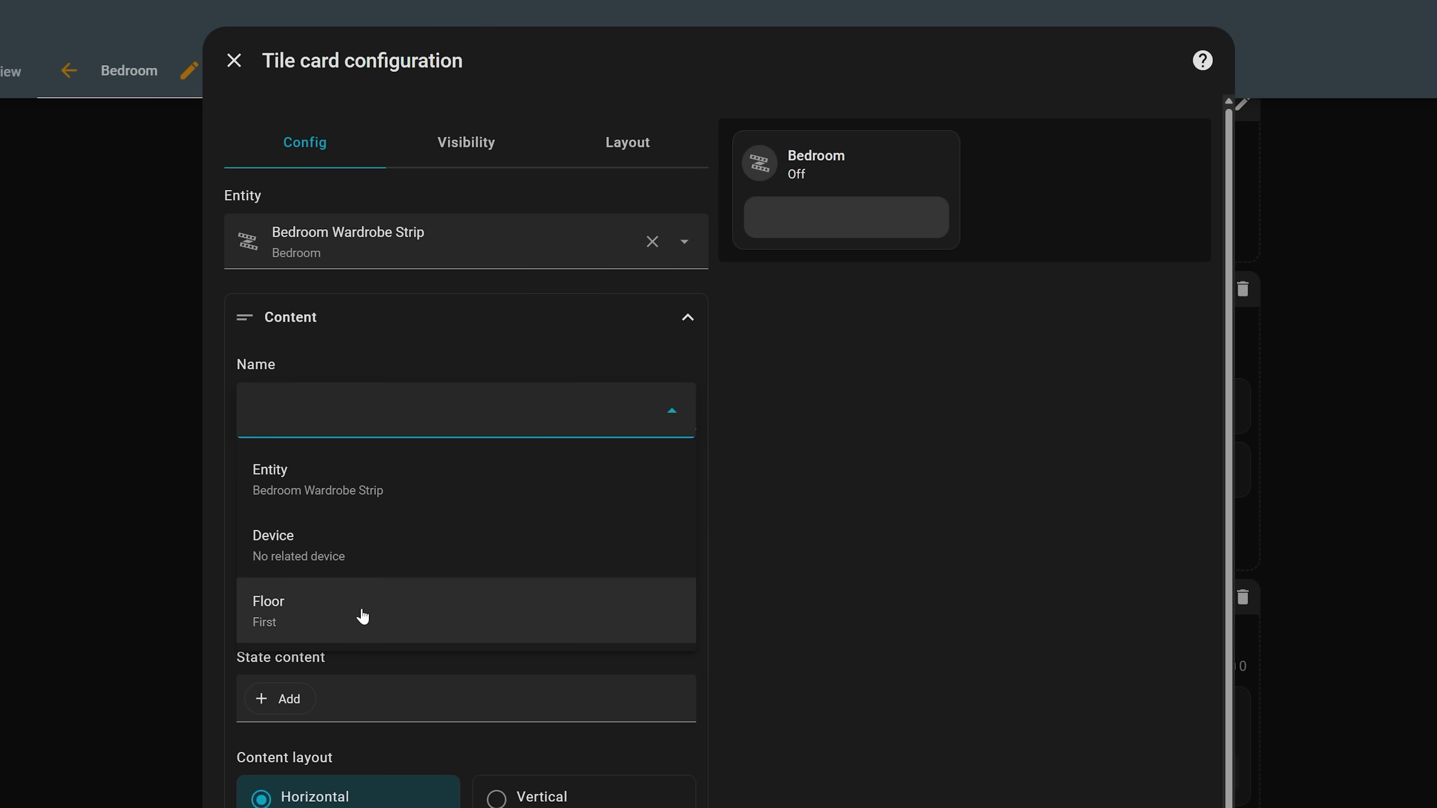
pyautogui.click(375, 499)
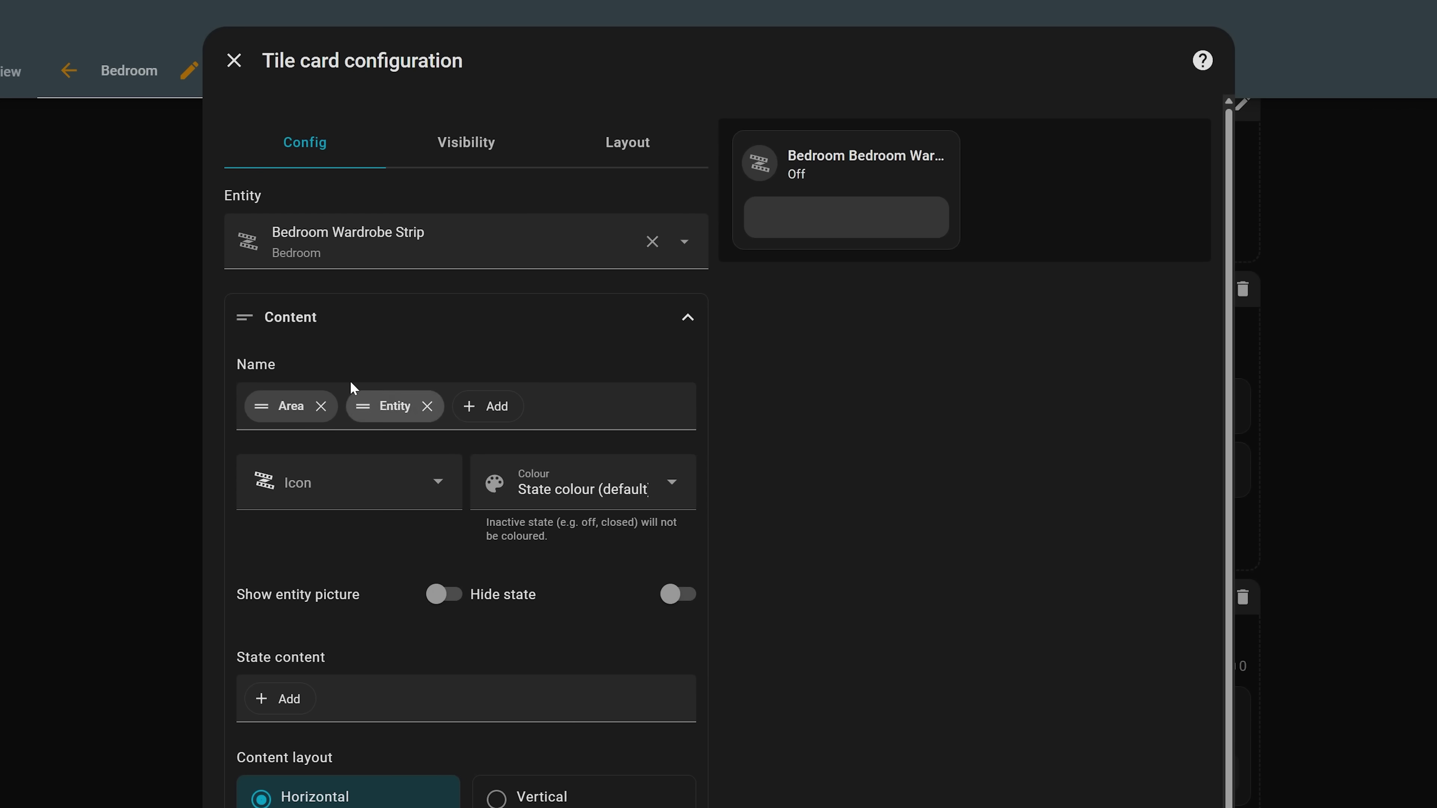
pyautogui.click(321, 407)
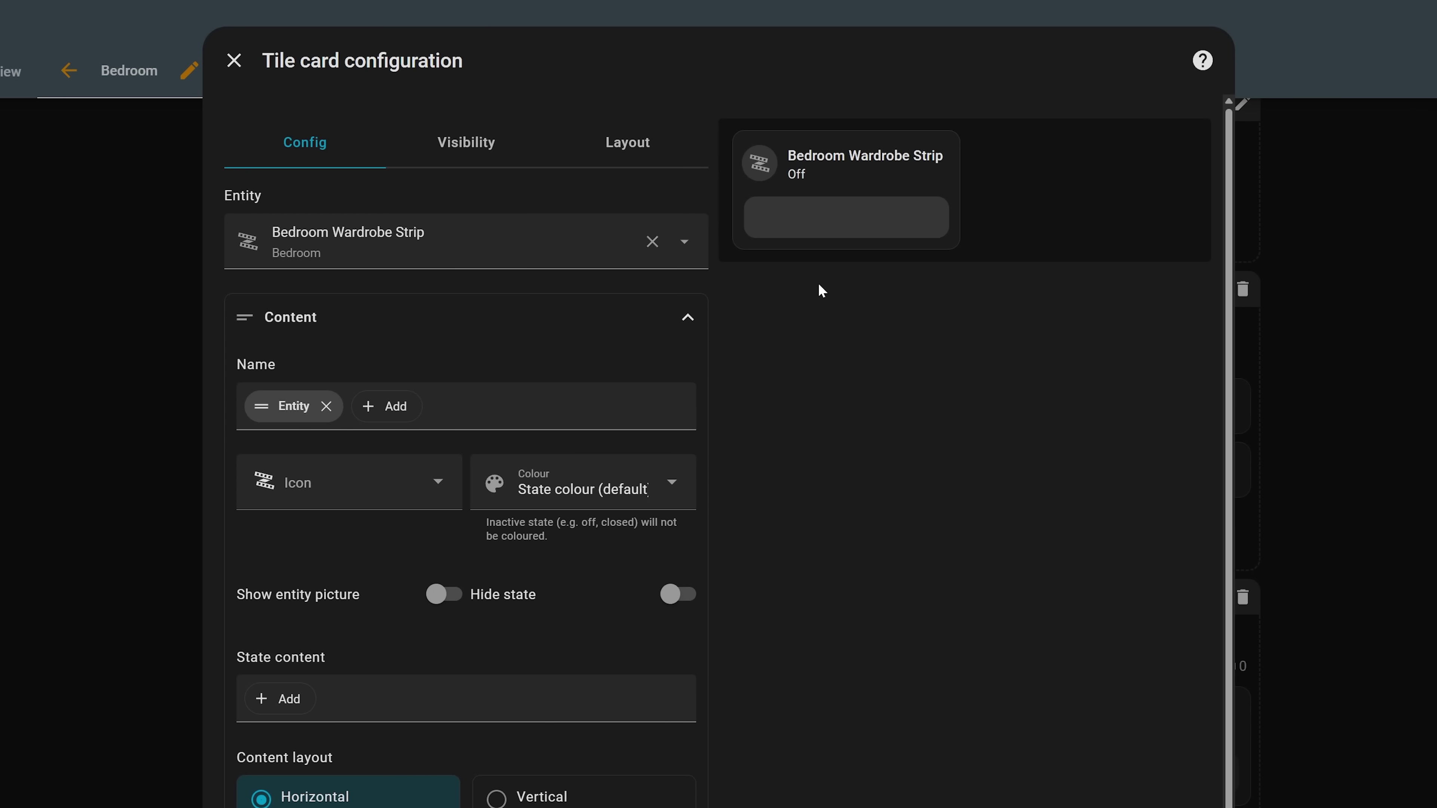
pyautogui.click(326, 406)
pyautogui.click(278, 407)
pyautogui.click(303, 612)
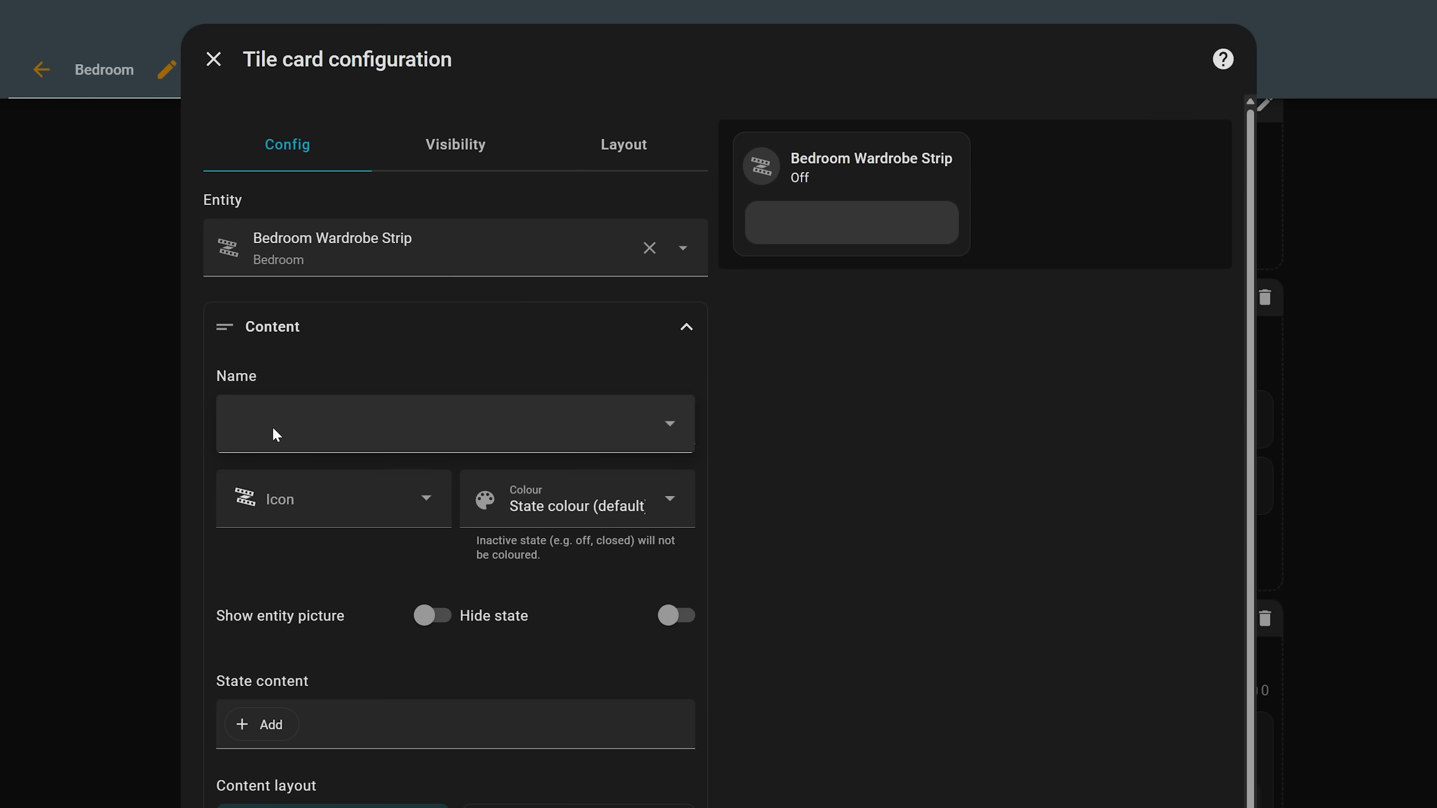
pyautogui.click(273, 427)
# Enter 'Bedroom Strip' as the tile's custom name.
pyautogui.write('Bedroom Strip')
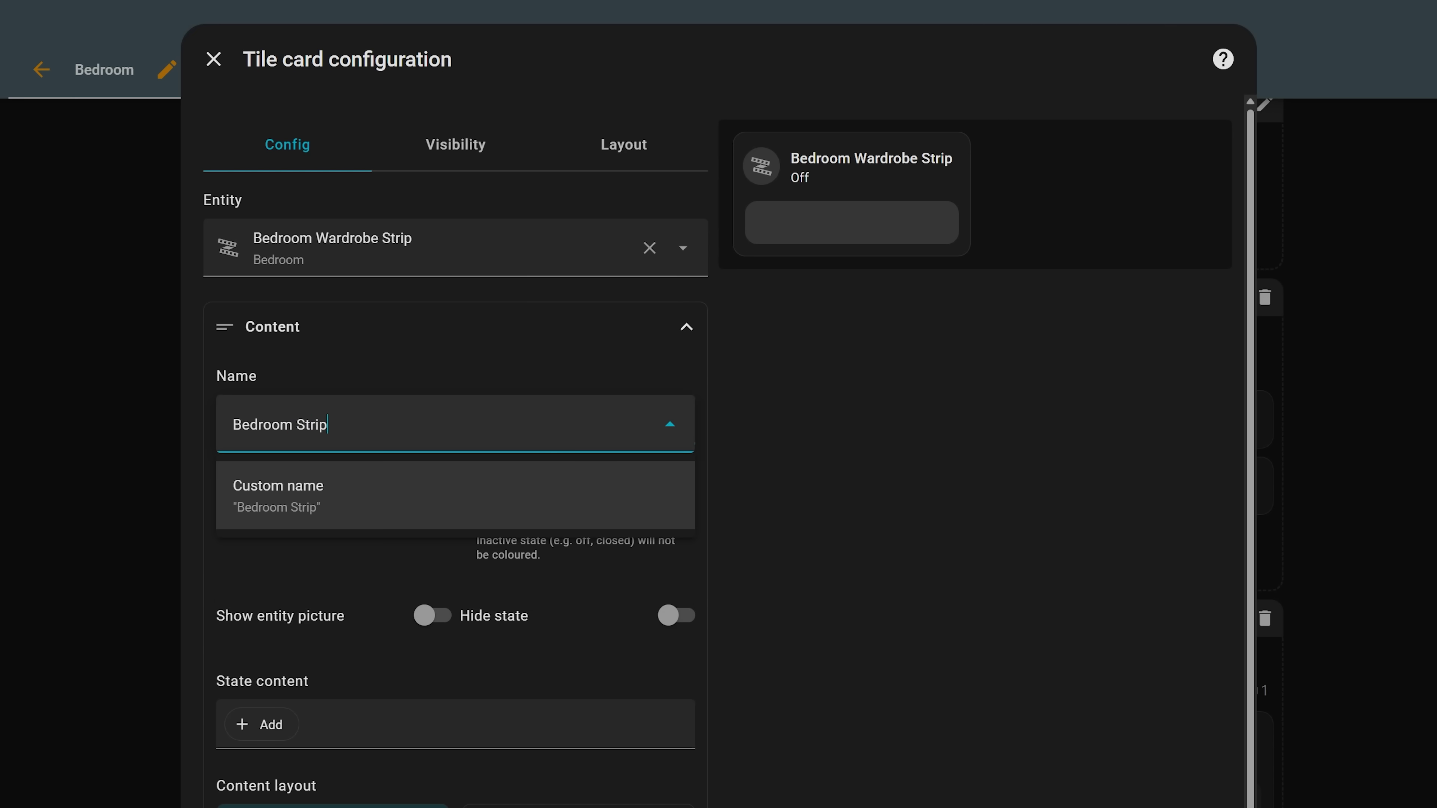
pyautogui.click(353, 514)
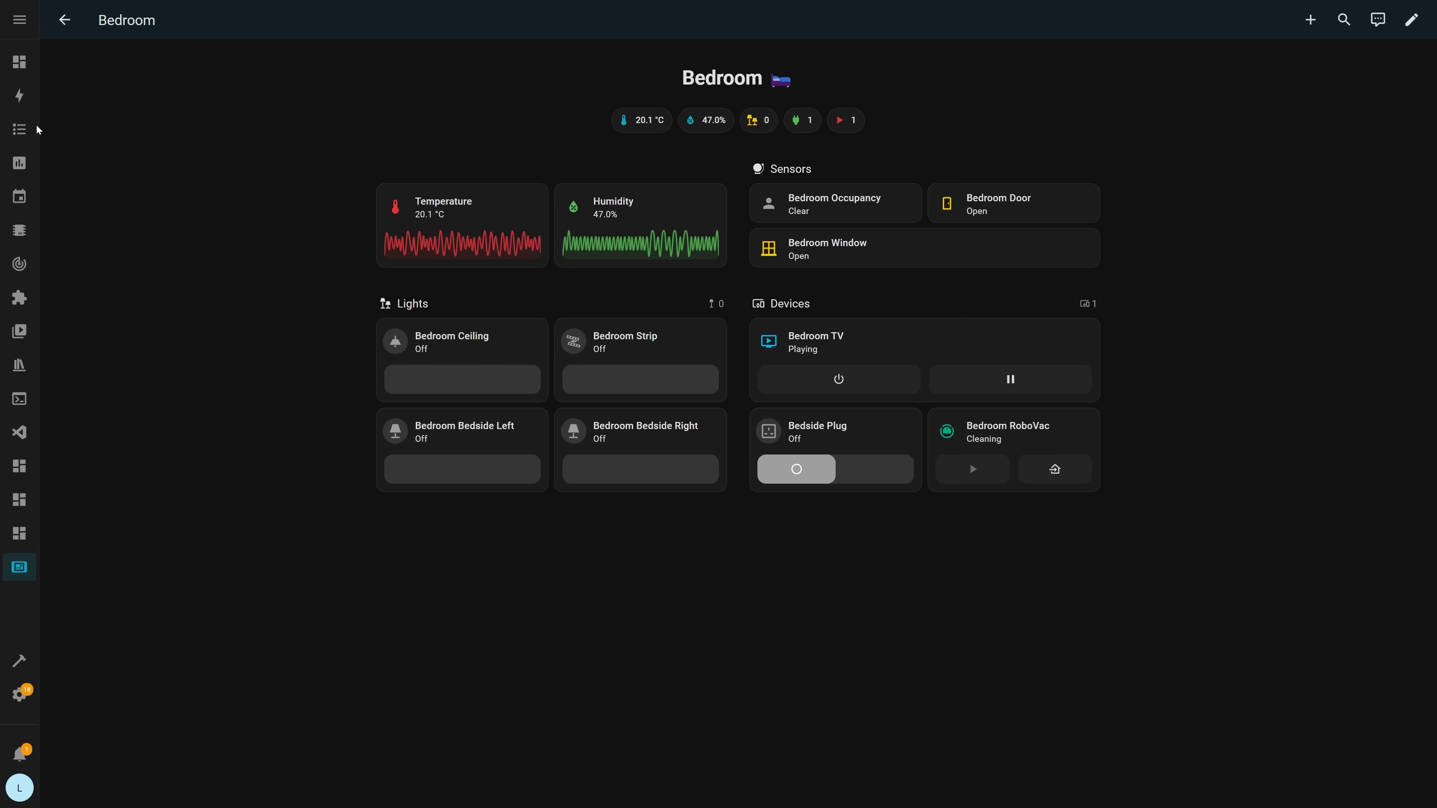
# Switch the Energy dashboard's Individual device total usage chart between bar and donut, ending on donut.
pyautogui.click(20, 96)
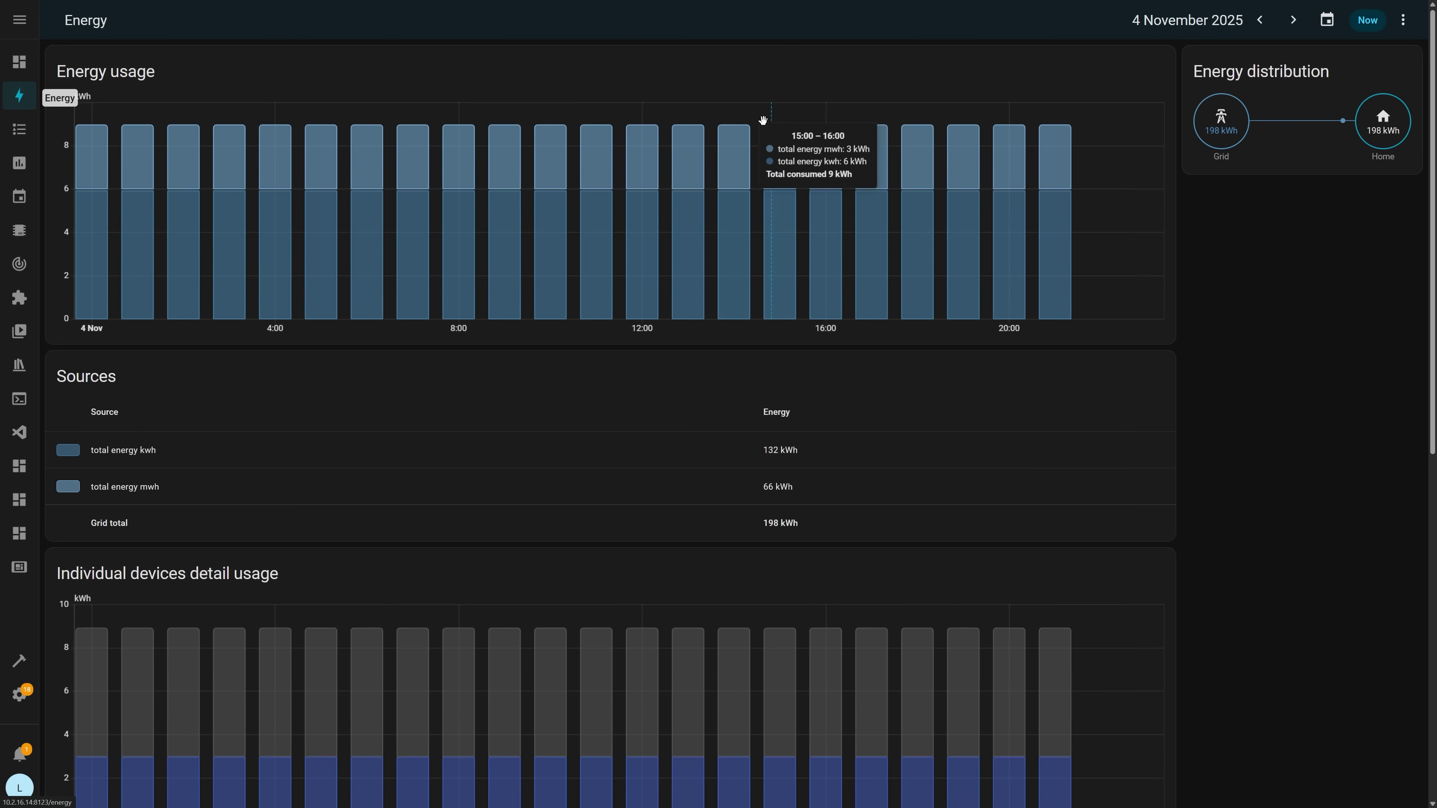
pyautogui.scroll(-6, 741, 334)
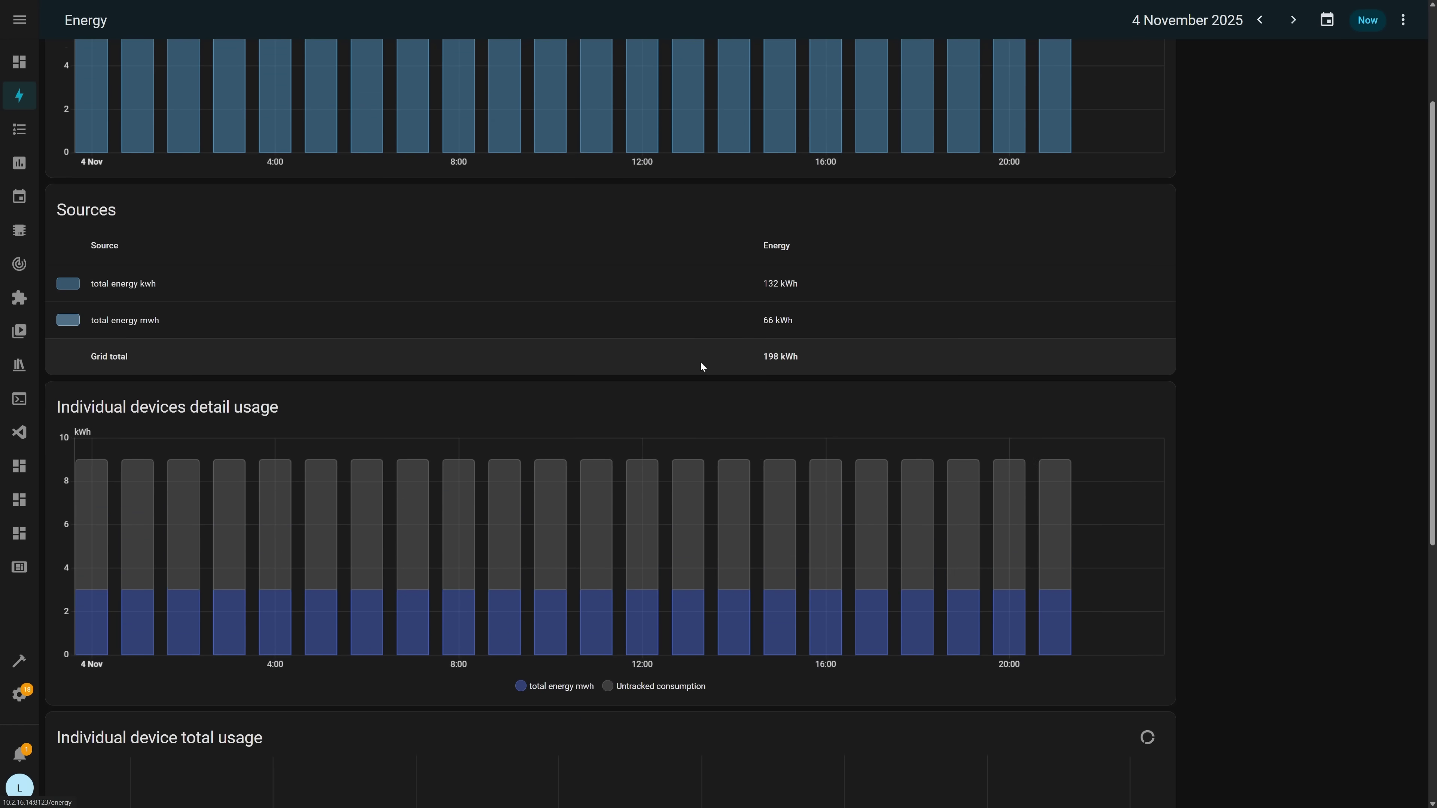
pyautogui.scroll(-3, 649, 345)
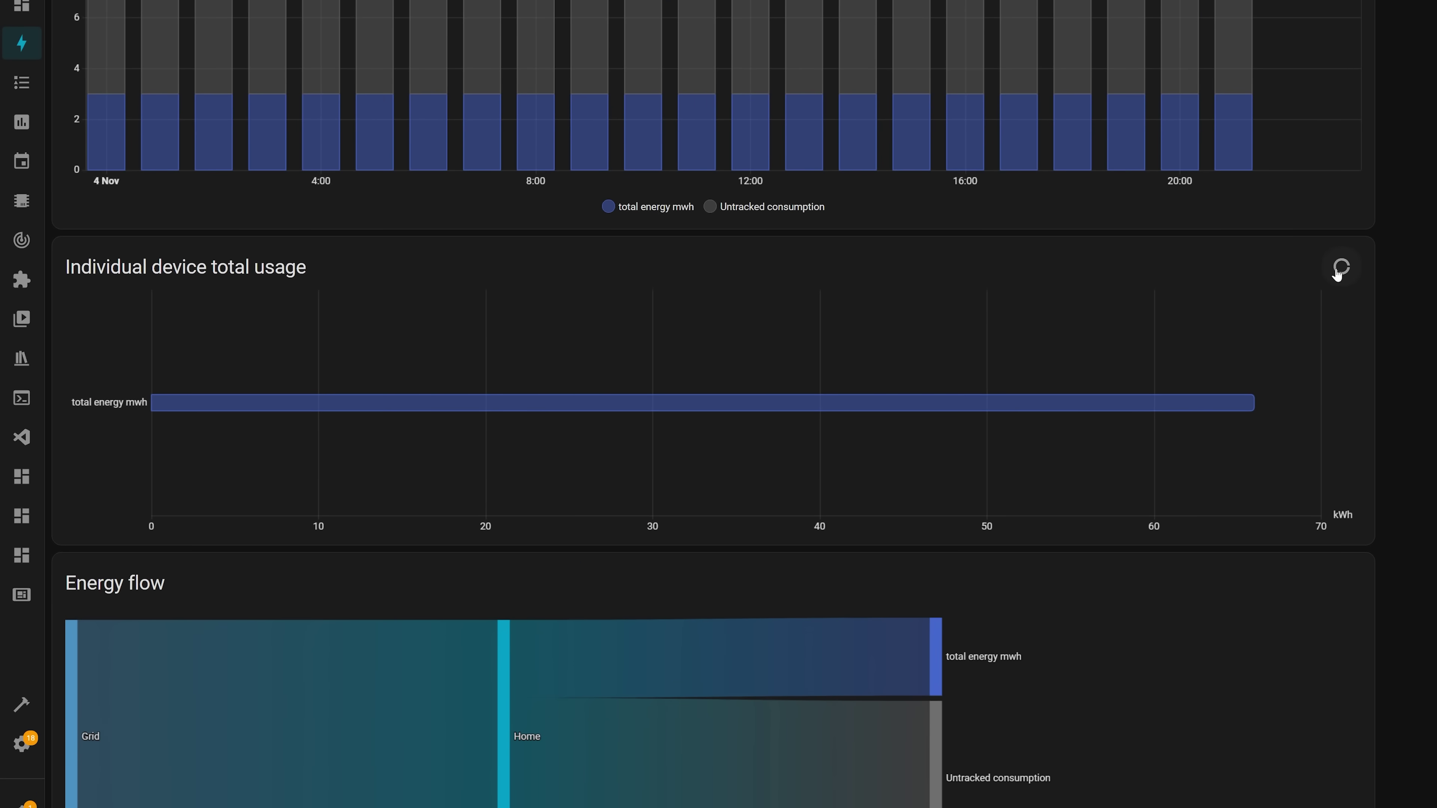
pyautogui.click(1336, 274)
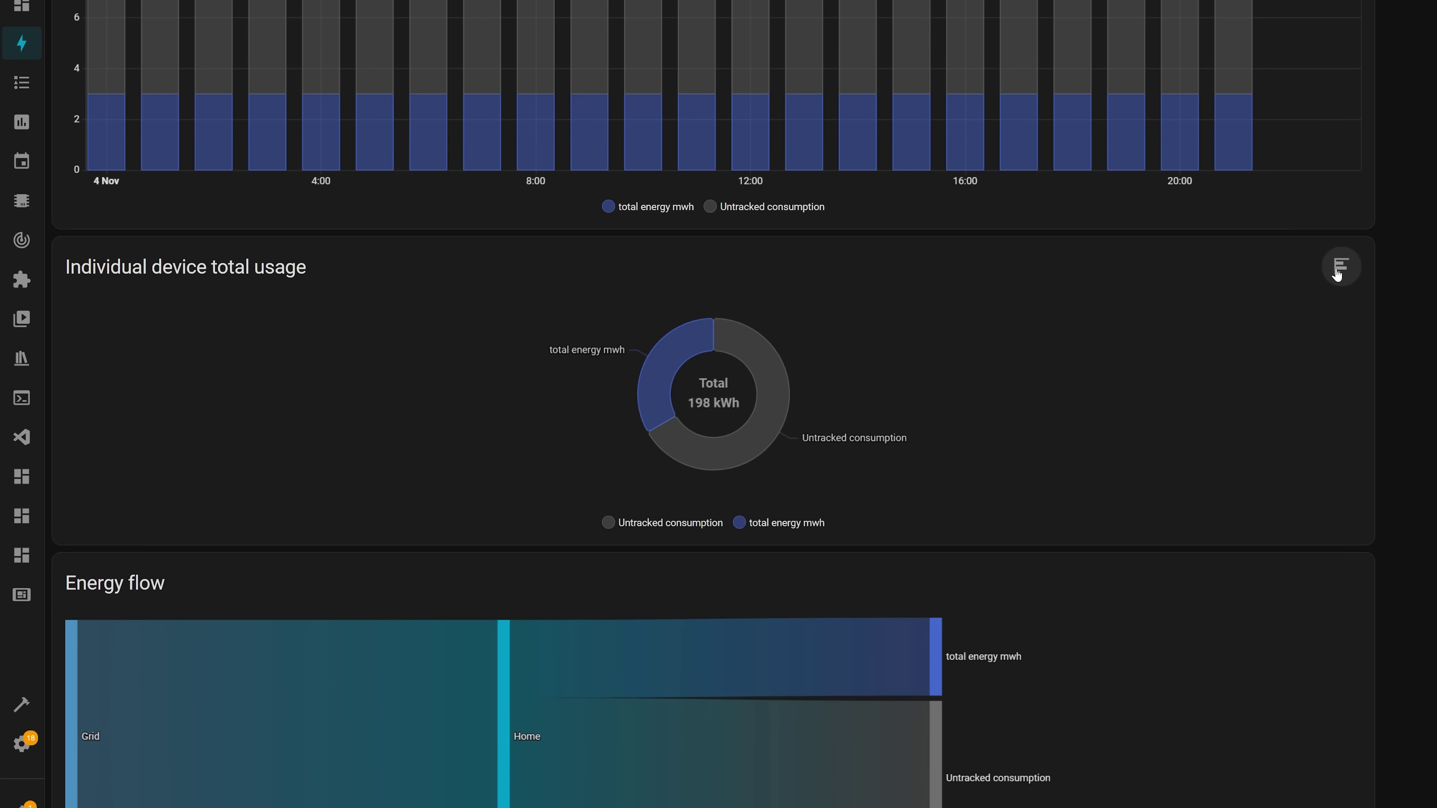
pyautogui.click(1337, 273)
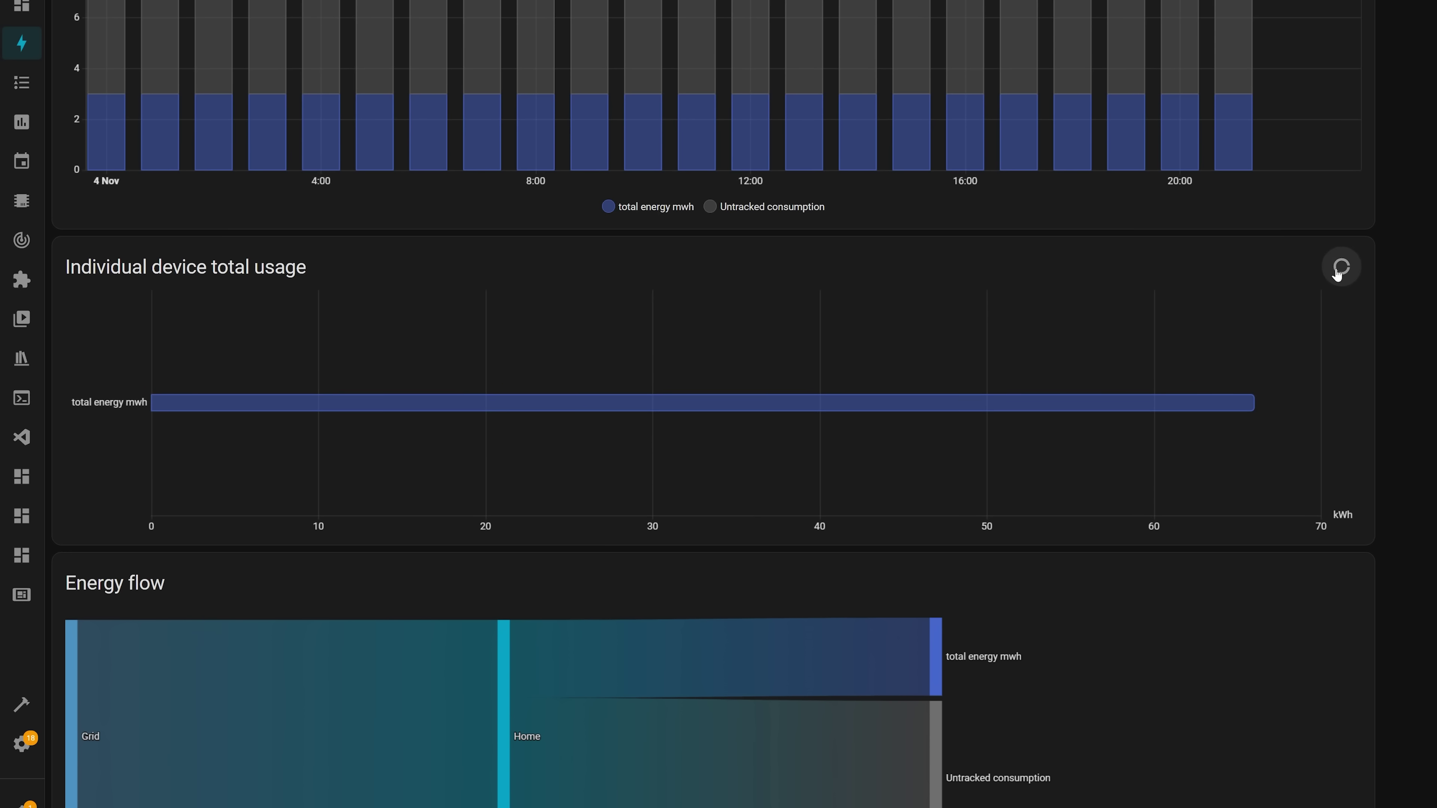
pyautogui.click(1336, 274)
pyautogui.moveTo(768, 438)
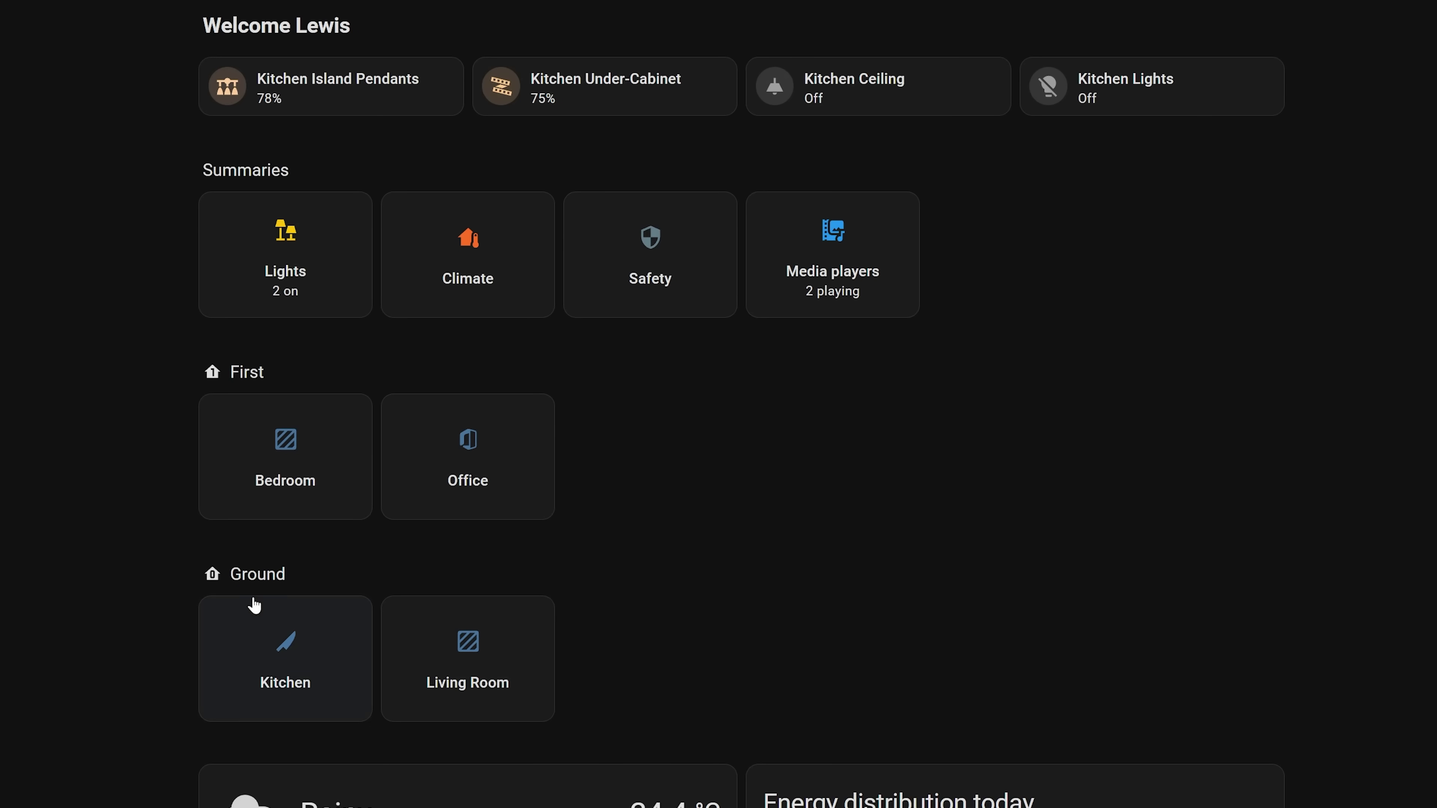
pyautogui.click(306, 271)
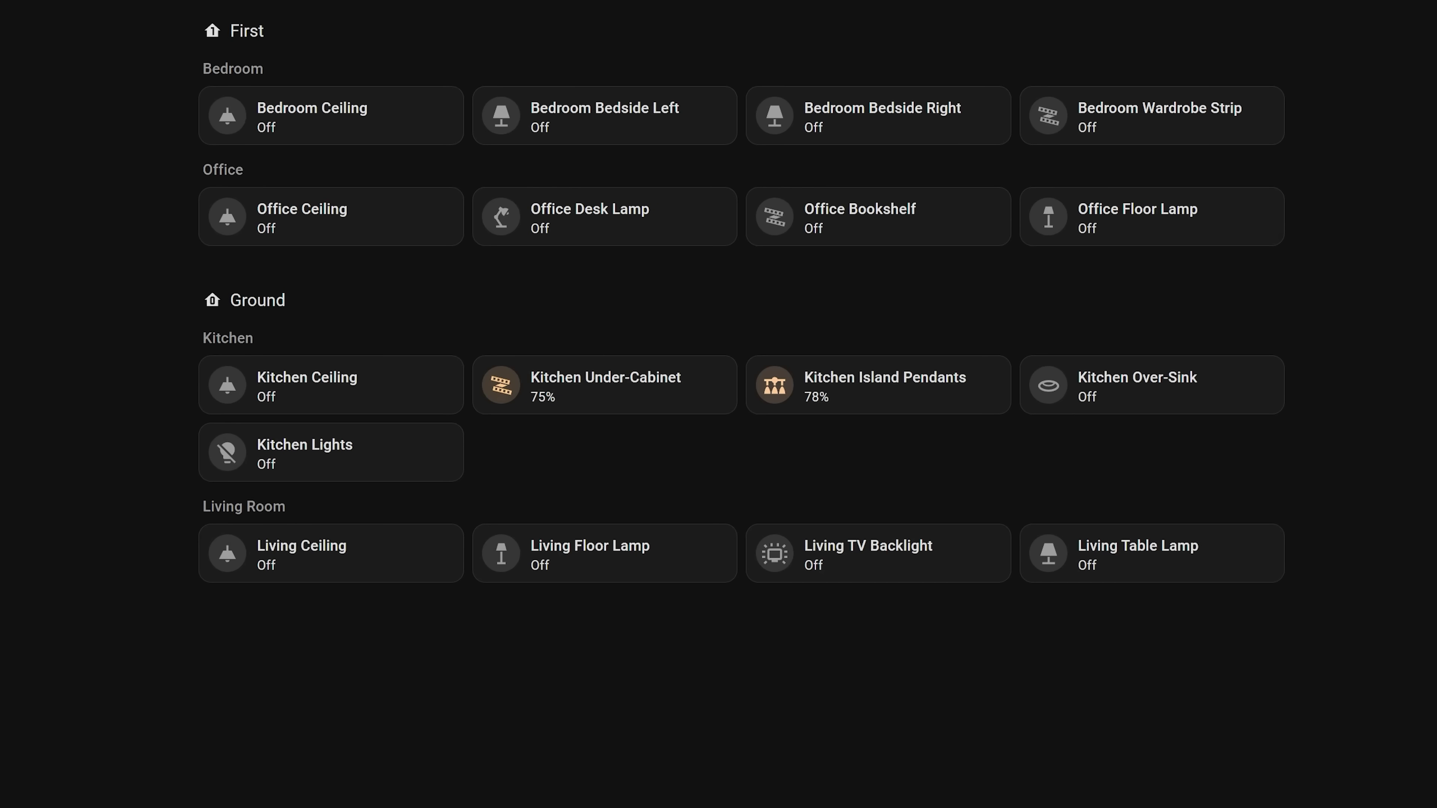
pyautogui.hotkey('alt', 'Left')
pyautogui.click(469, 281)
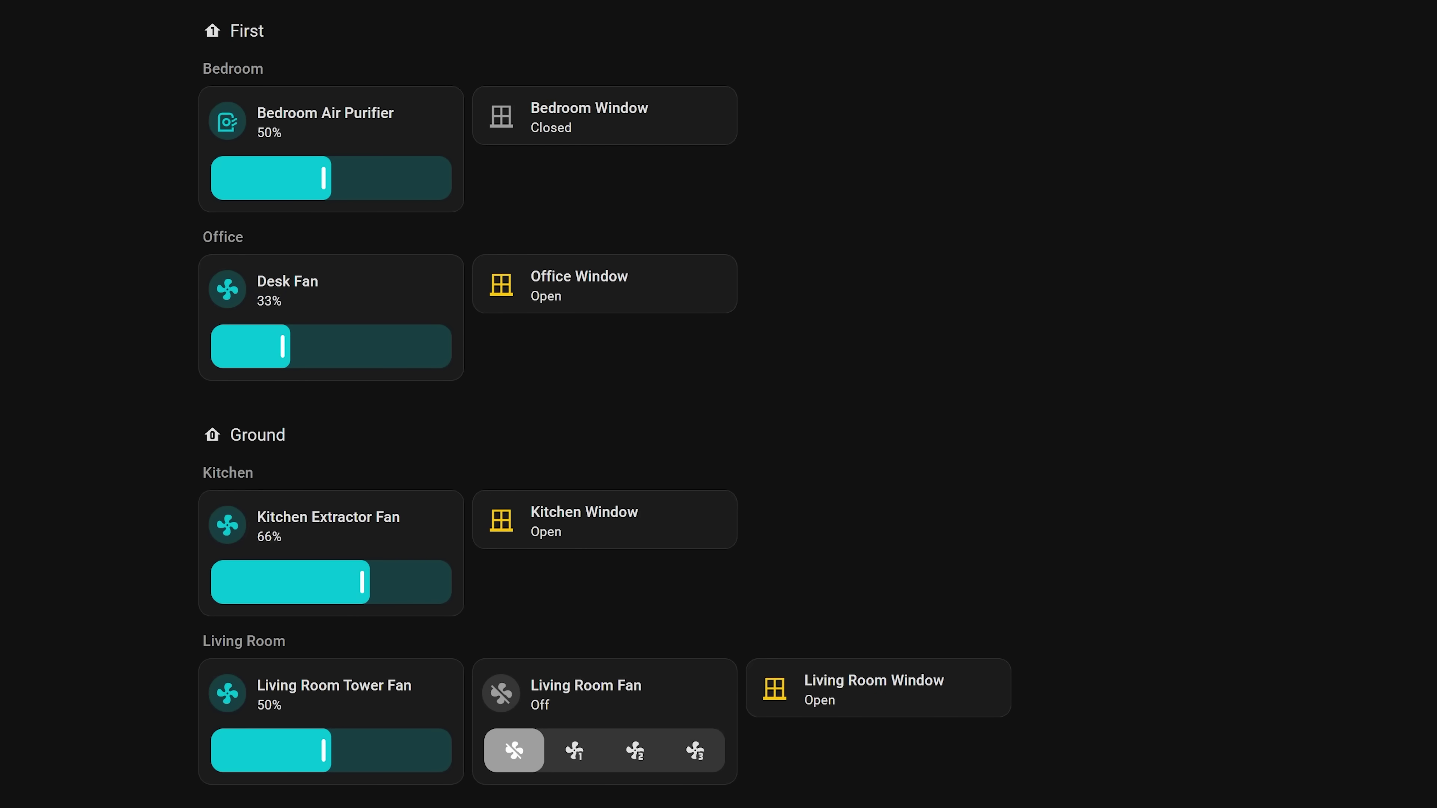
pyautogui.hotkey('alt', 'Left')
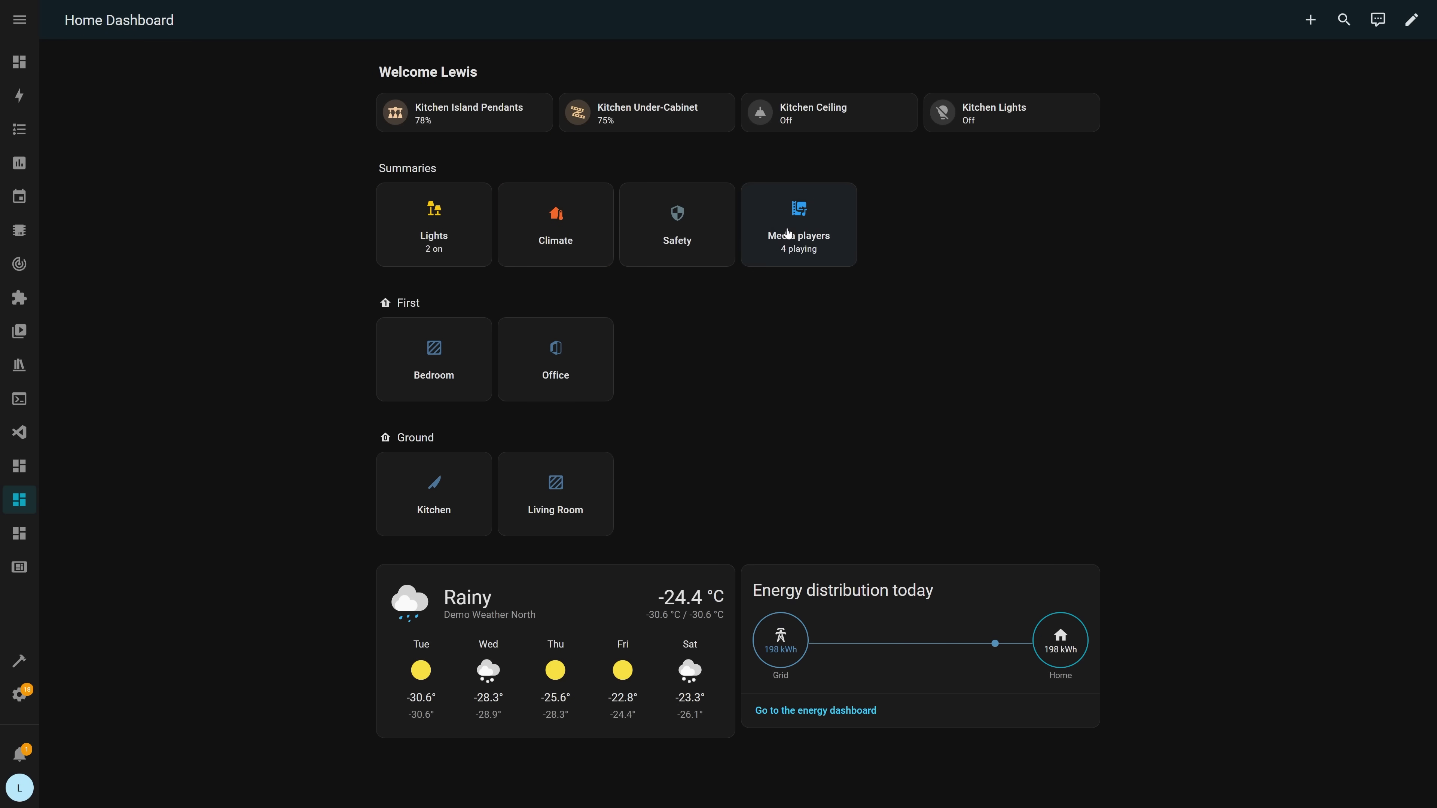
# From Settings > Dashboards, view the Lights dashboard, then open Safety.
pyautogui.click(23, 697)
pyautogui.click(602, 685)
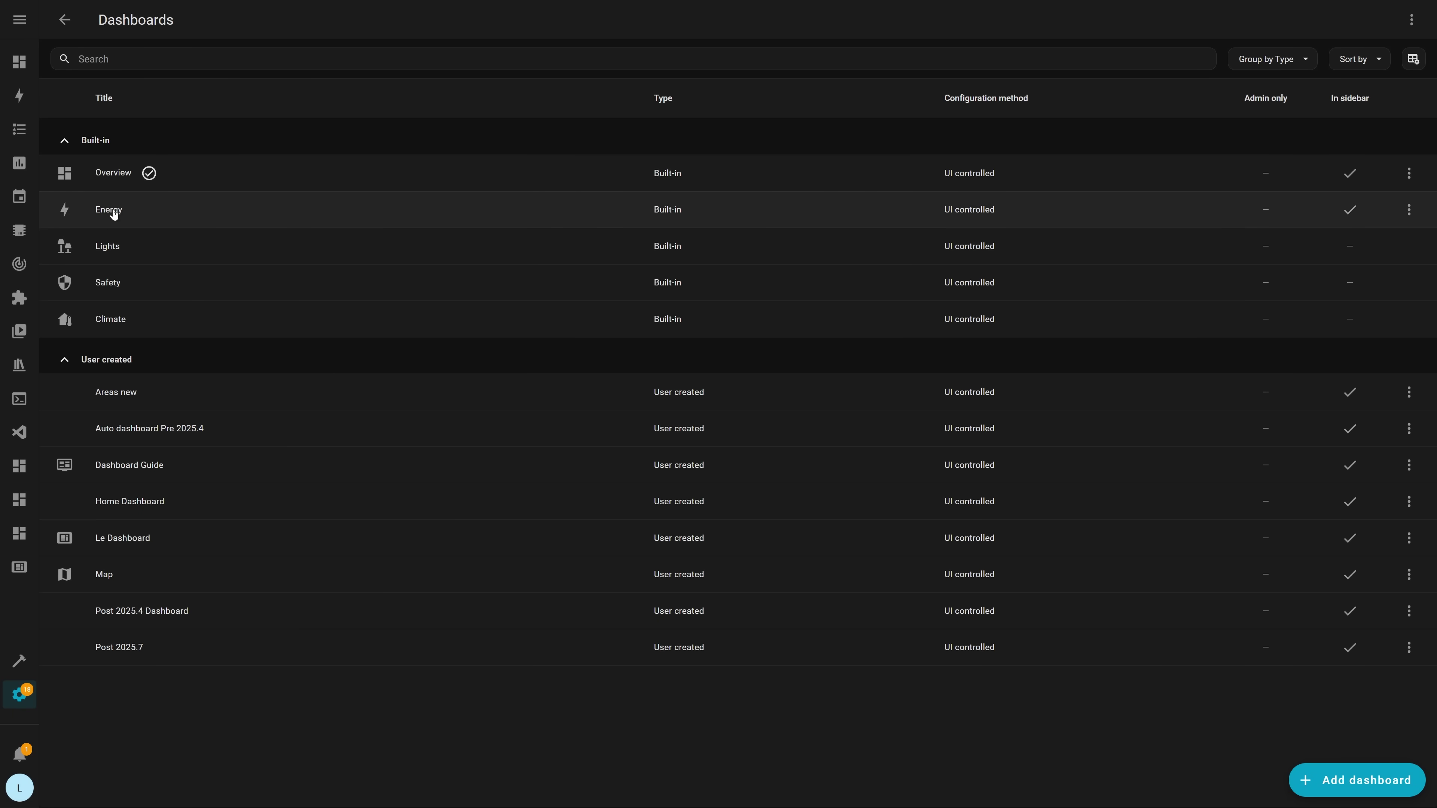
pyautogui.click(118, 256)
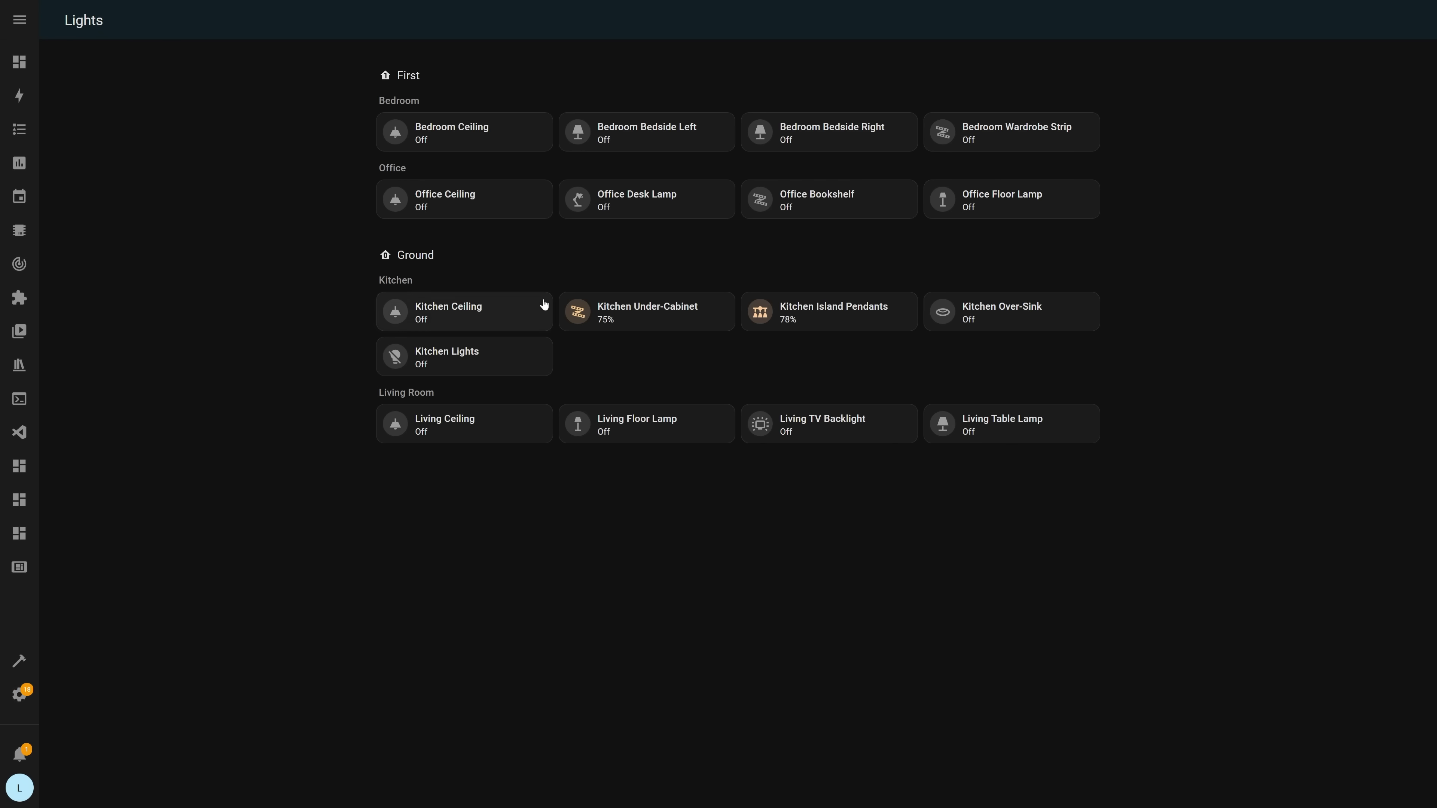
pyautogui.hotkey('alt', 'Left')
pyautogui.click(120, 283)
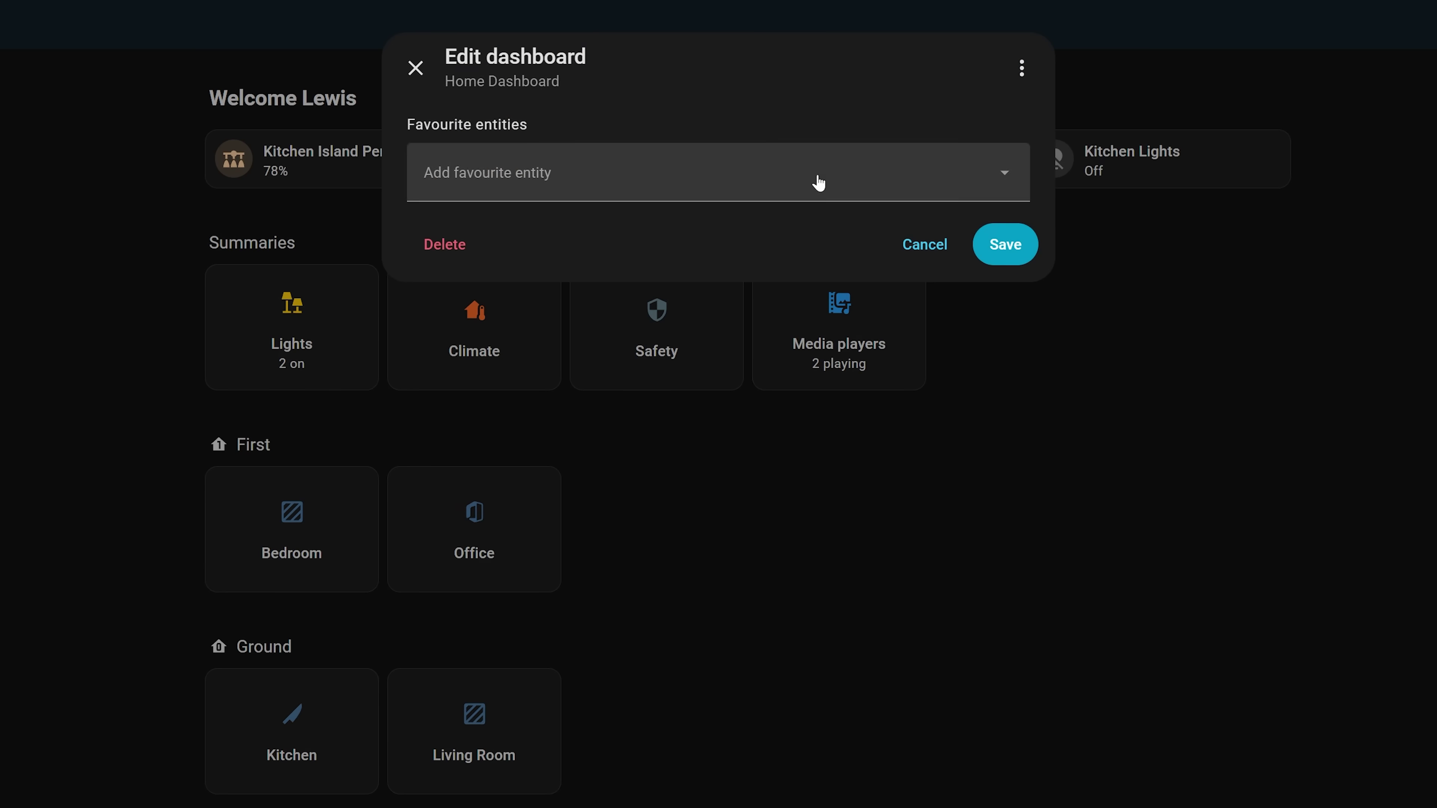
# Save Average House Temperature as a Home Dashboard favourite entity, then turn on Kitchen Lights.
pyautogui.click(645, 184)
pyautogui.write('temper')
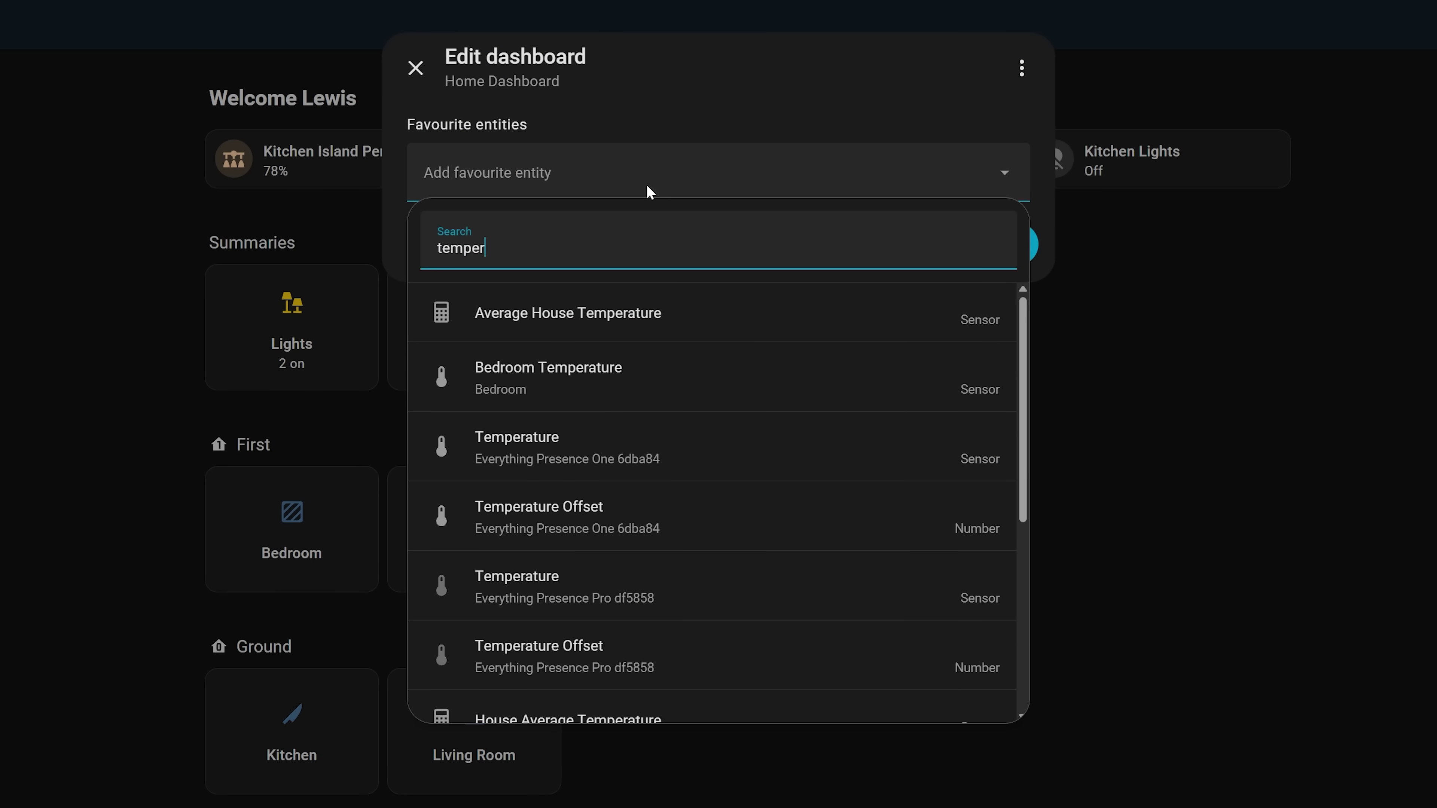
pyautogui.click(657, 315)
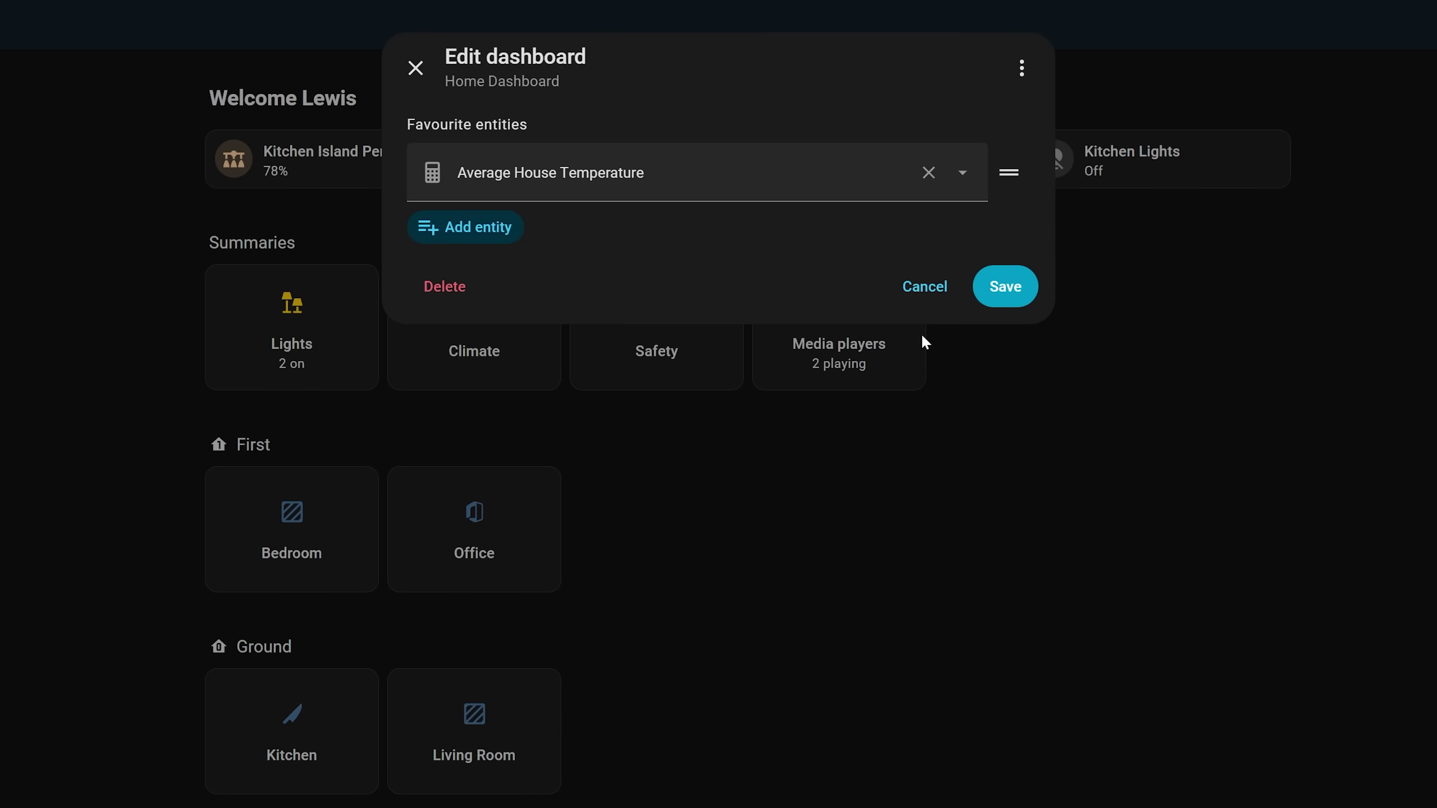
pyautogui.click(1012, 289)
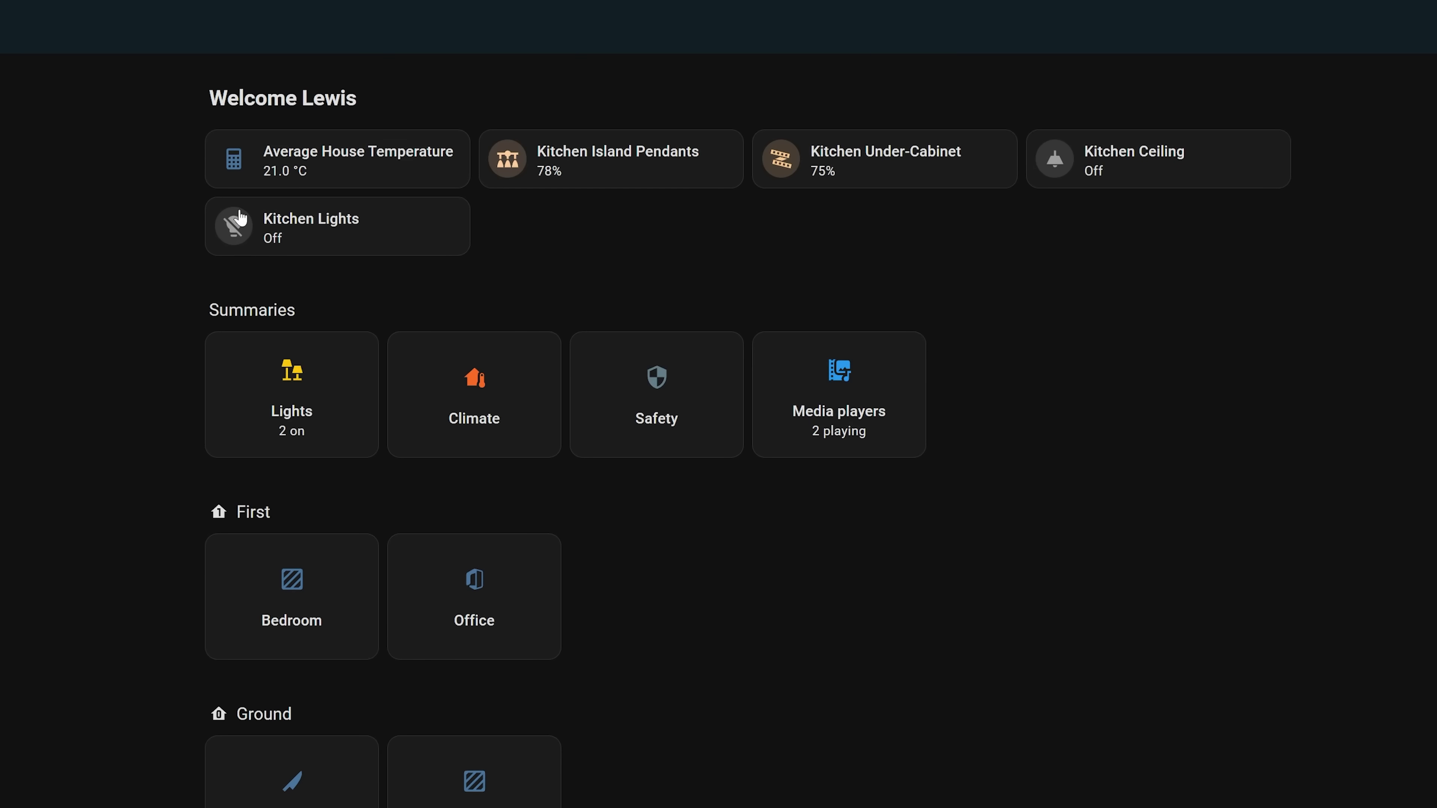
pyautogui.click(240, 238)
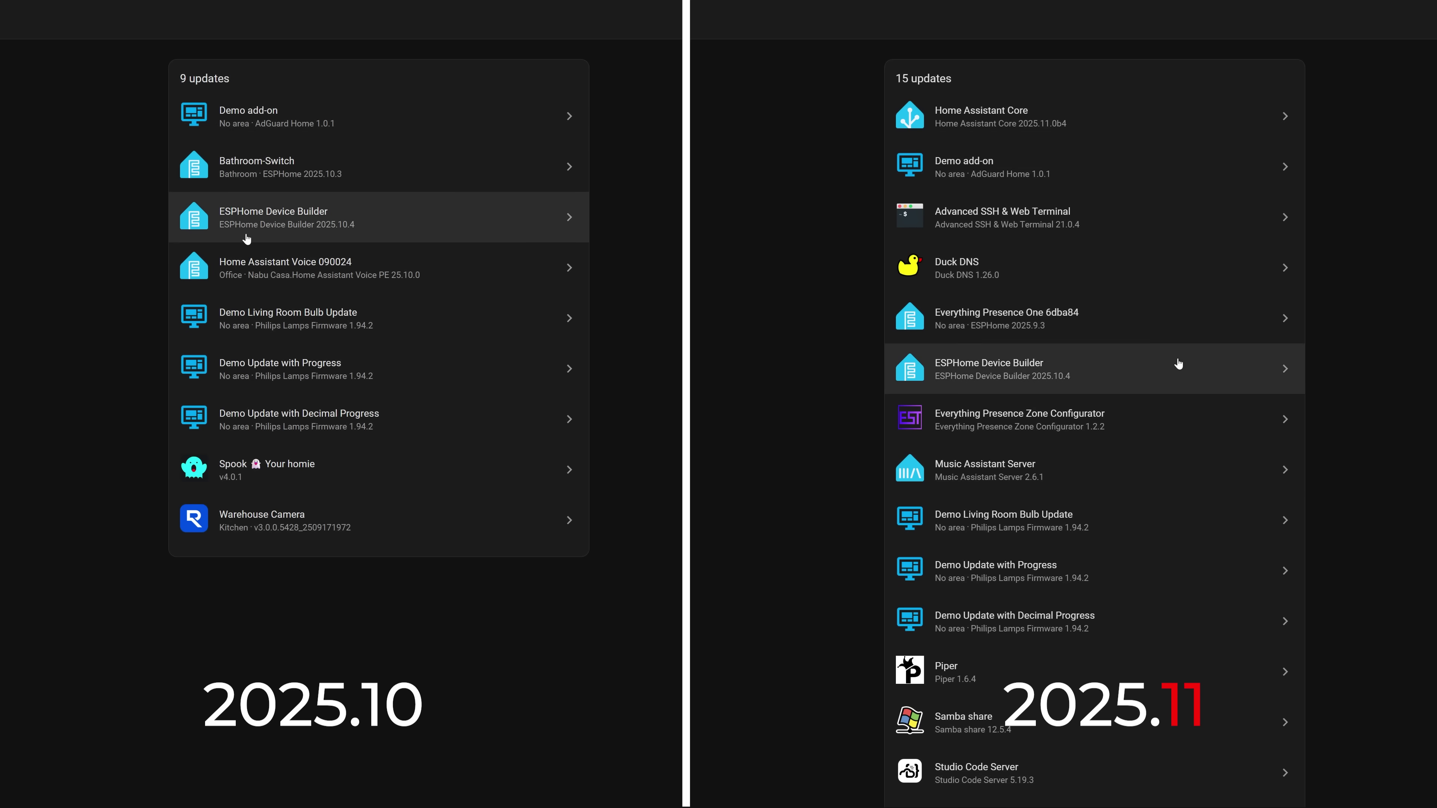
# Install the ESPHome Device Builder update on 2025.10 and 2025.11, then submit the ElevenLabs API key.
pyautogui.click(411, 237)
pyautogui.click(1114, 384)
pyautogui.click(537, 532)
pyautogui.click(1239, 524)
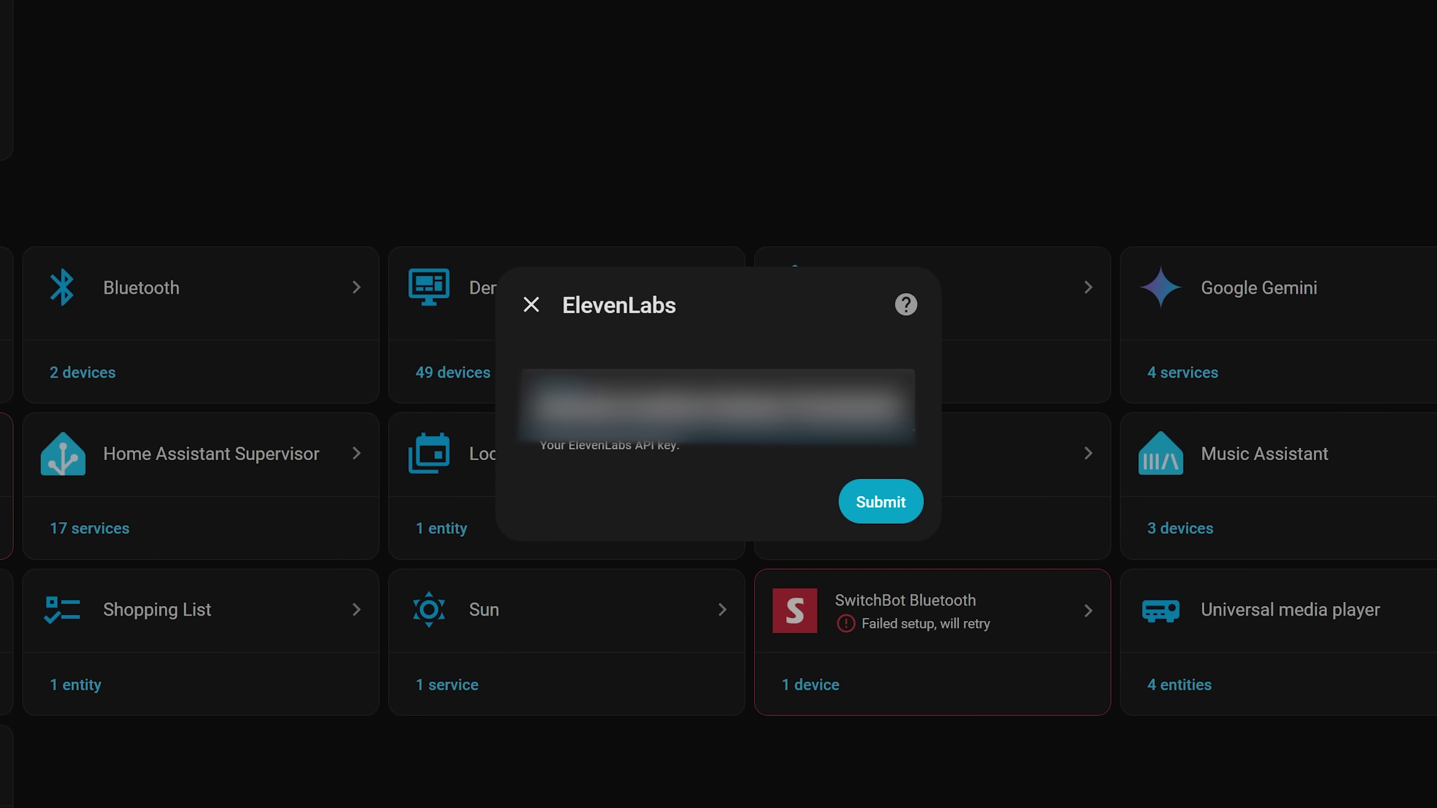
pyautogui.click(881, 491)
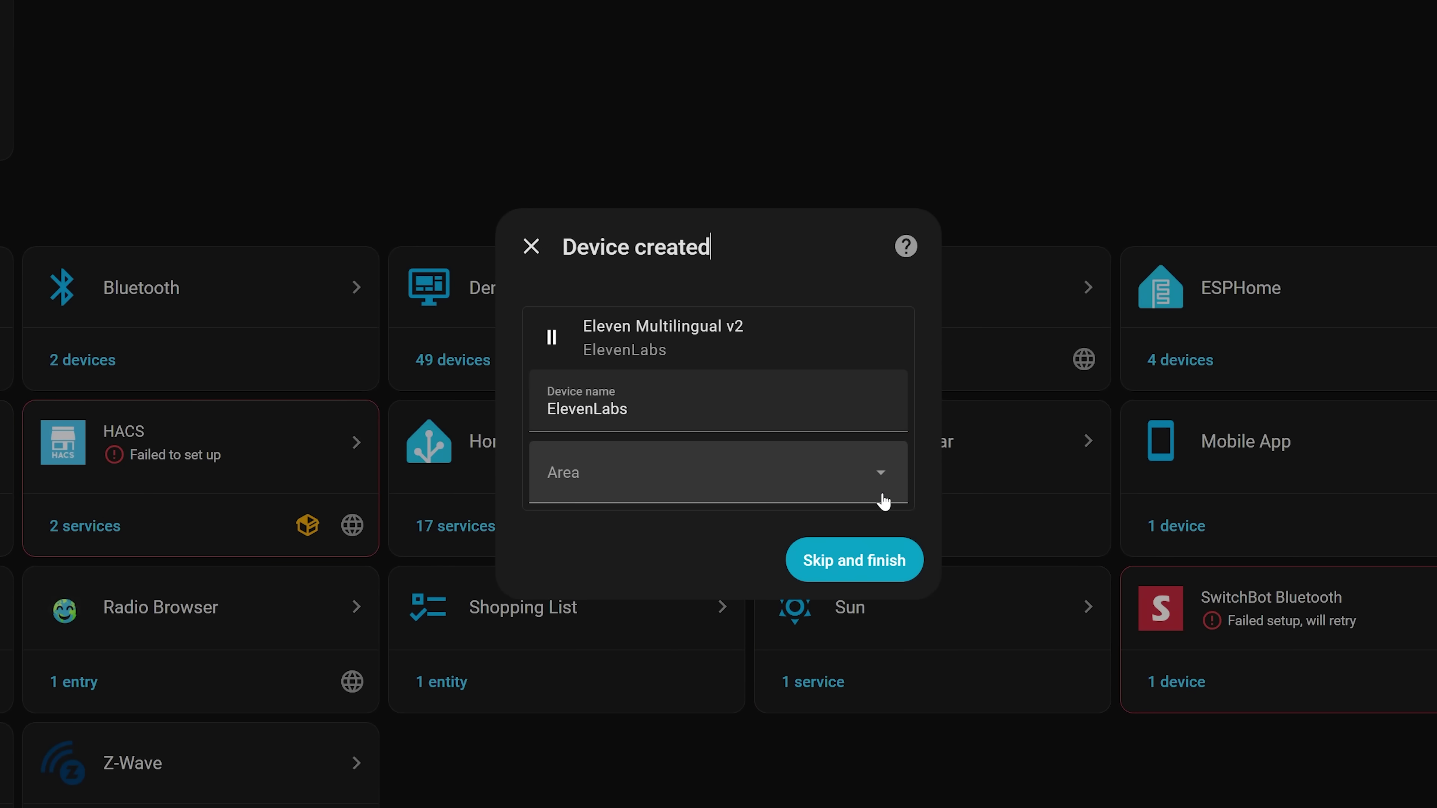
# Finish the ElevenLabs device without an area and select ElevenLabs Text-to-Speech as the assistant's engine.
pyautogui.click(872, 560)
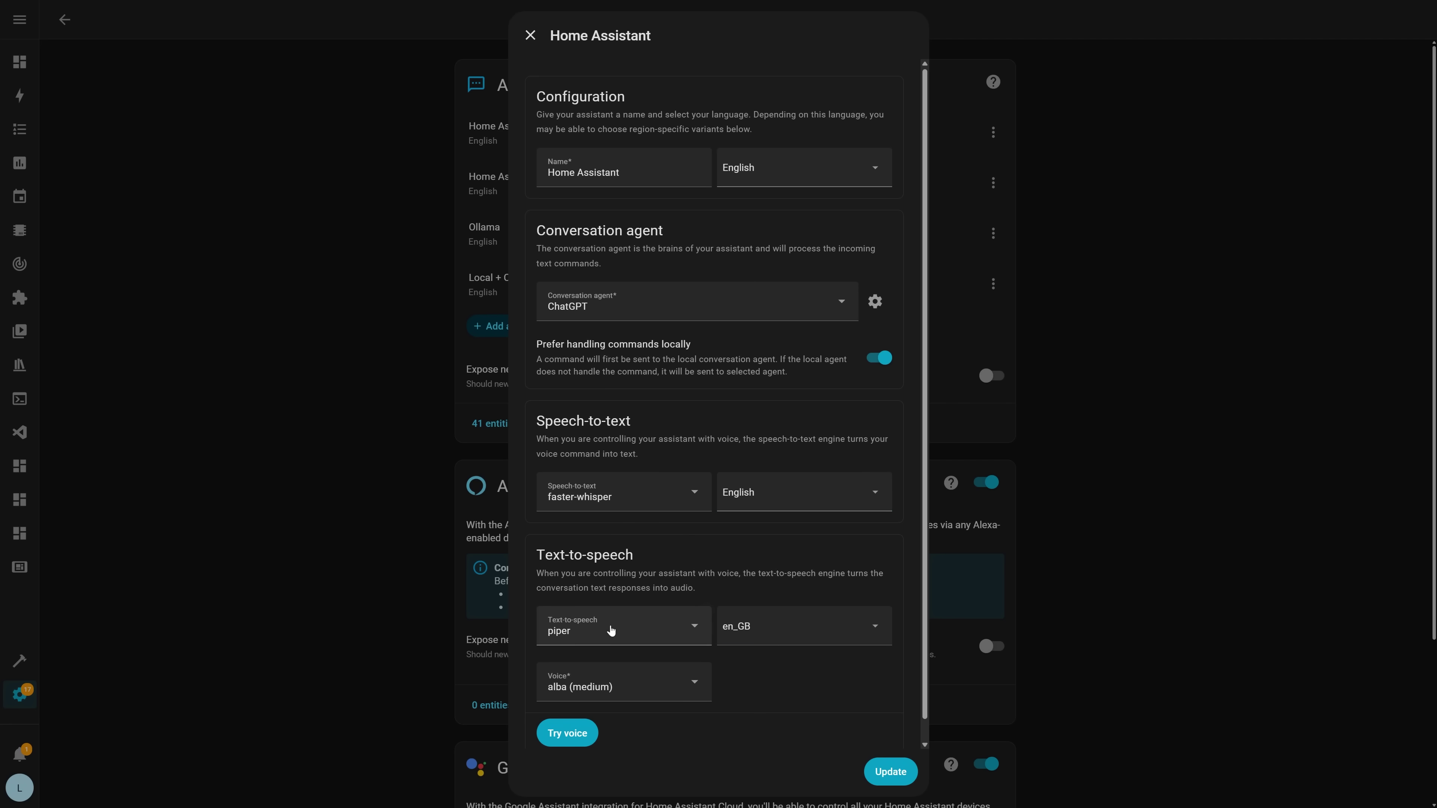
pyautogui.click(610, 630)
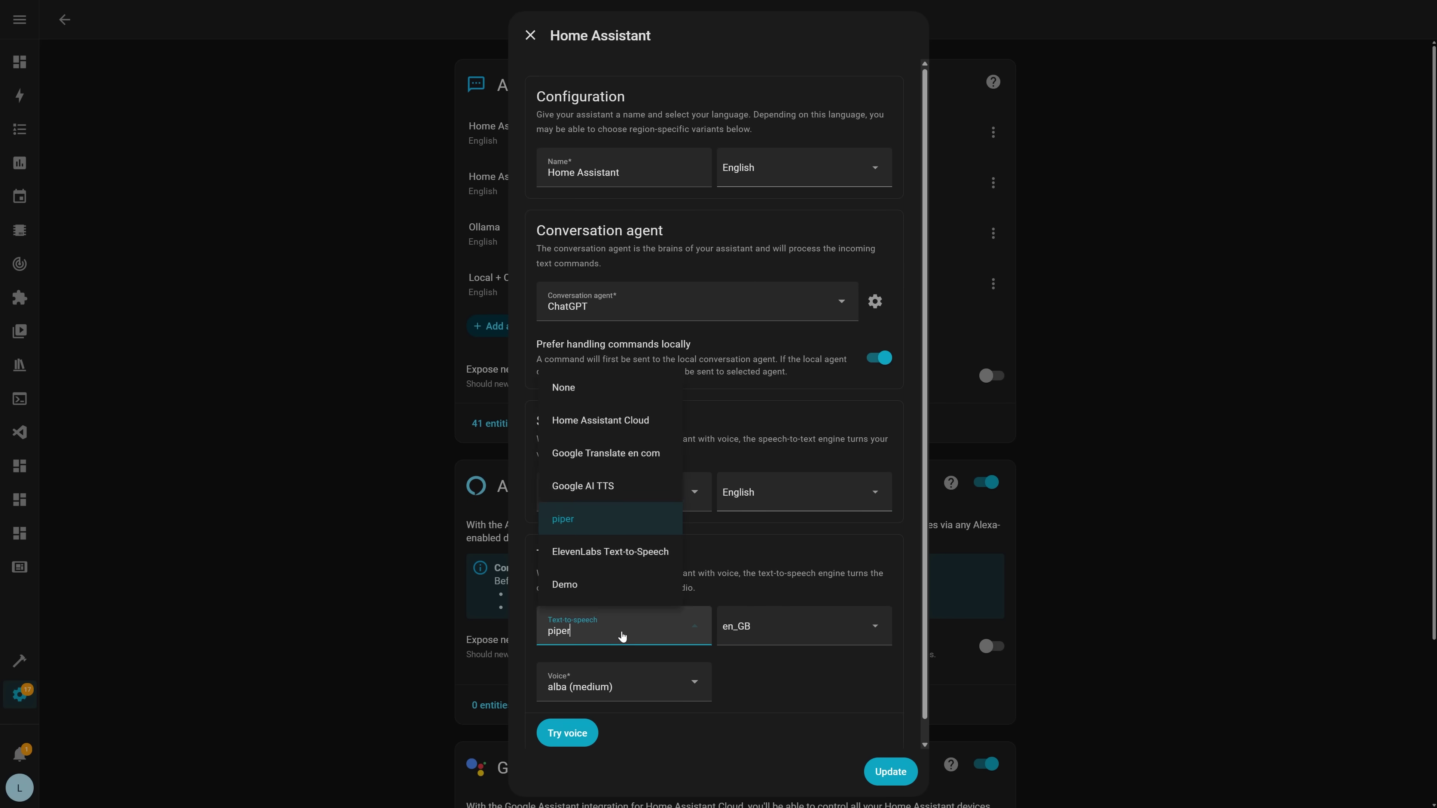
pyautogui.click(641, 560)
pyautogui.click(804, 620)
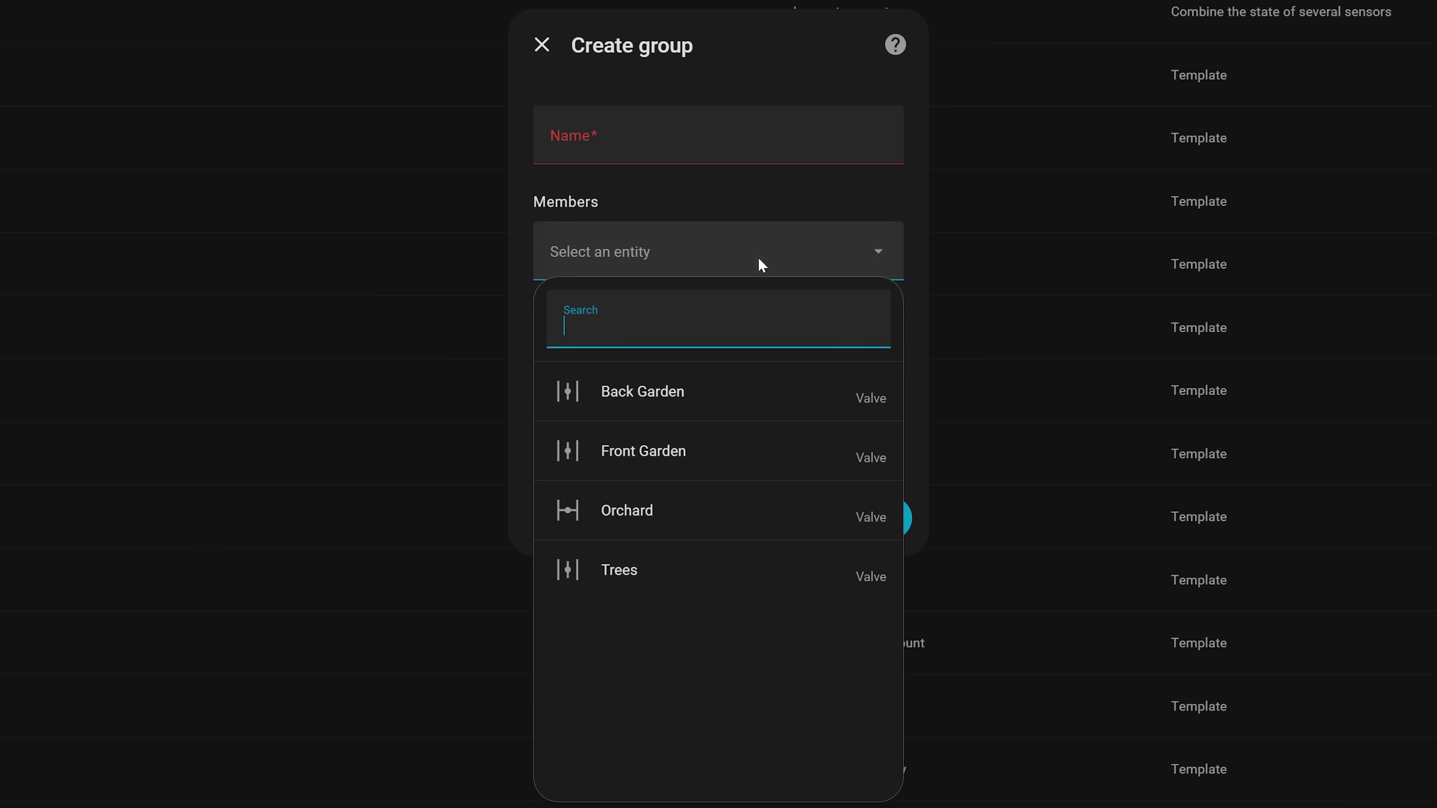
# Add the Back Garden and Front Garden valves as members of the new group.
pyautogui.click(695, 404)
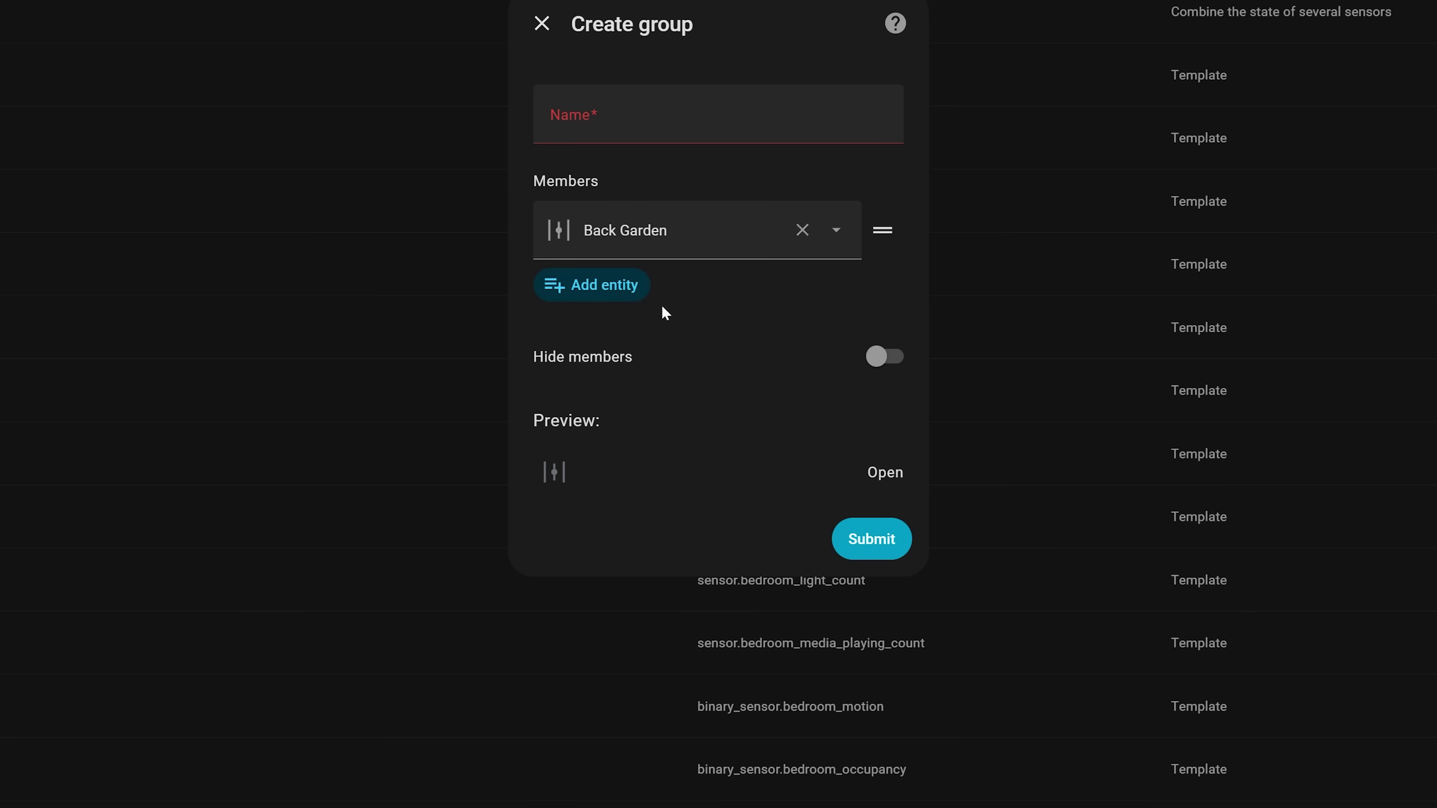
pyautogui.click(595, 285)
pyautogui.click(655, 429)
pyautogui.click(600, 320)
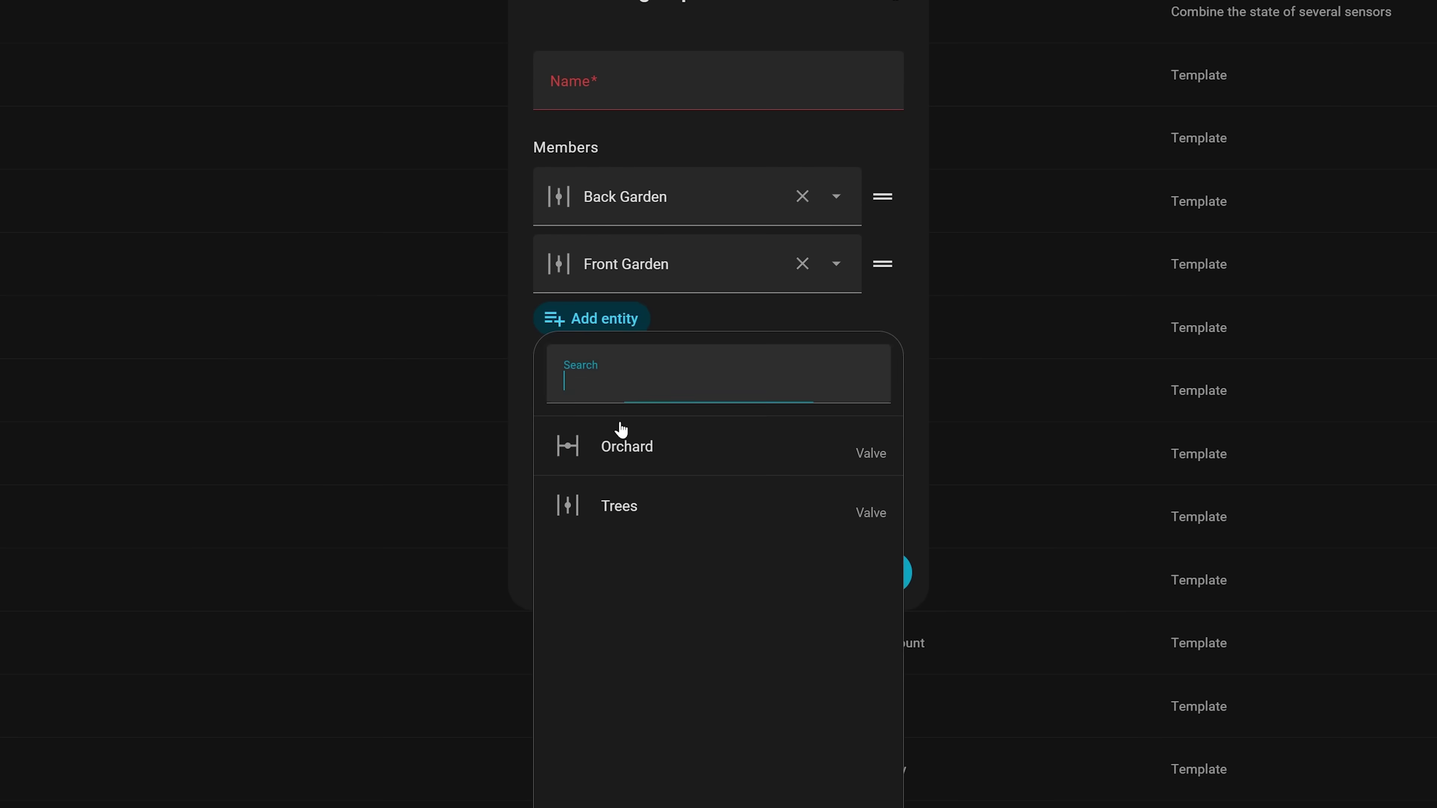